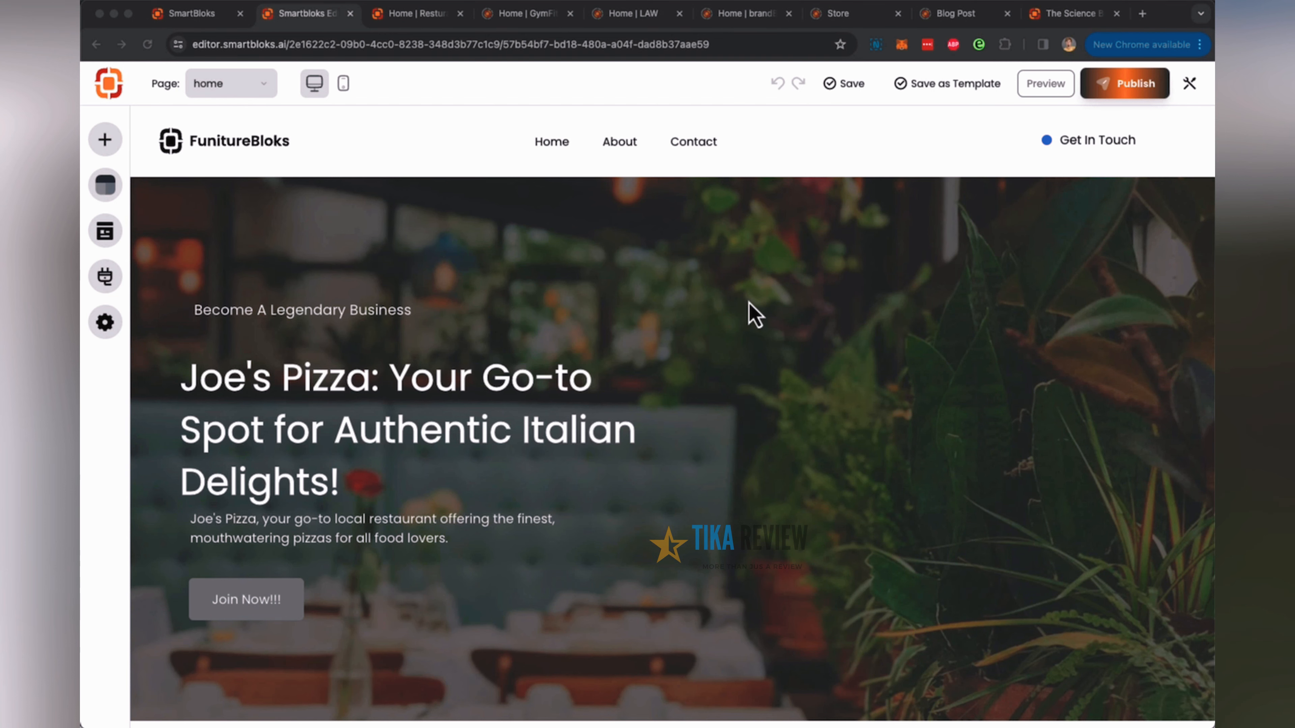
Review the generated home page from the hero banner down to its lower sections.
scroll(748, 302, "down", 10)
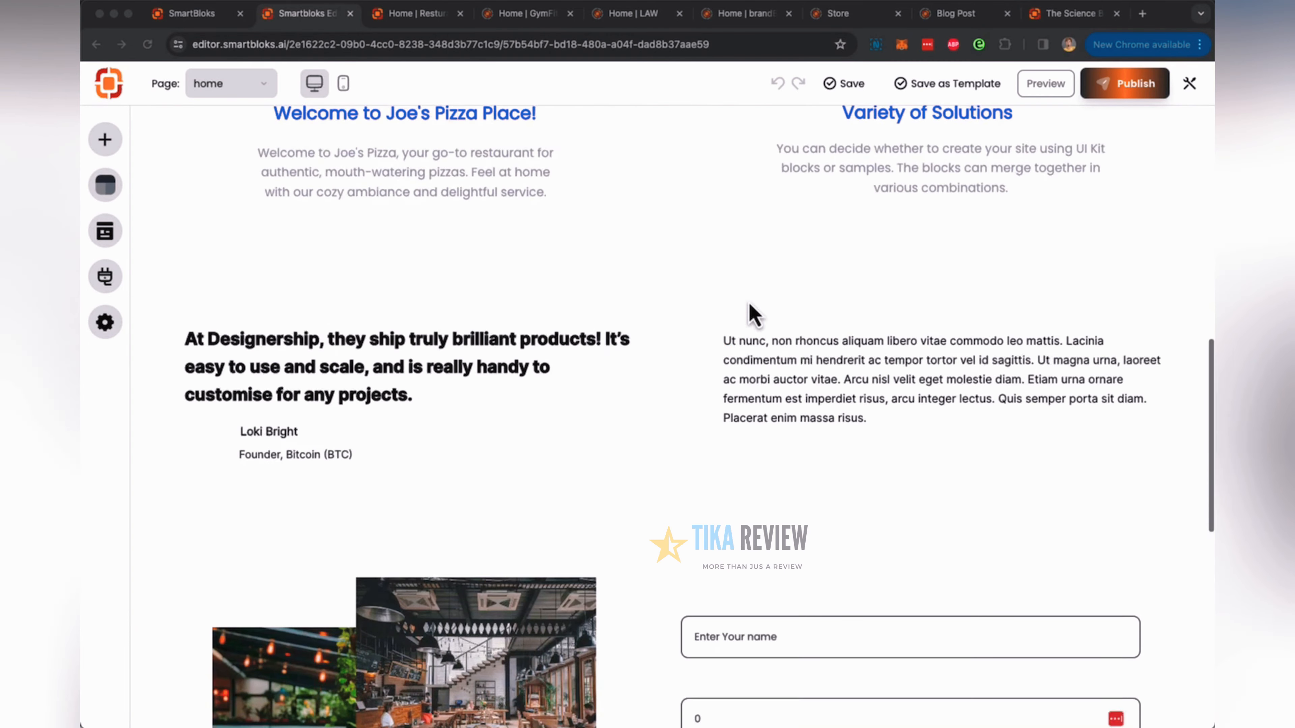
scroll(679, 396, "down", 6)
scroll(677, 405, "up", 20)
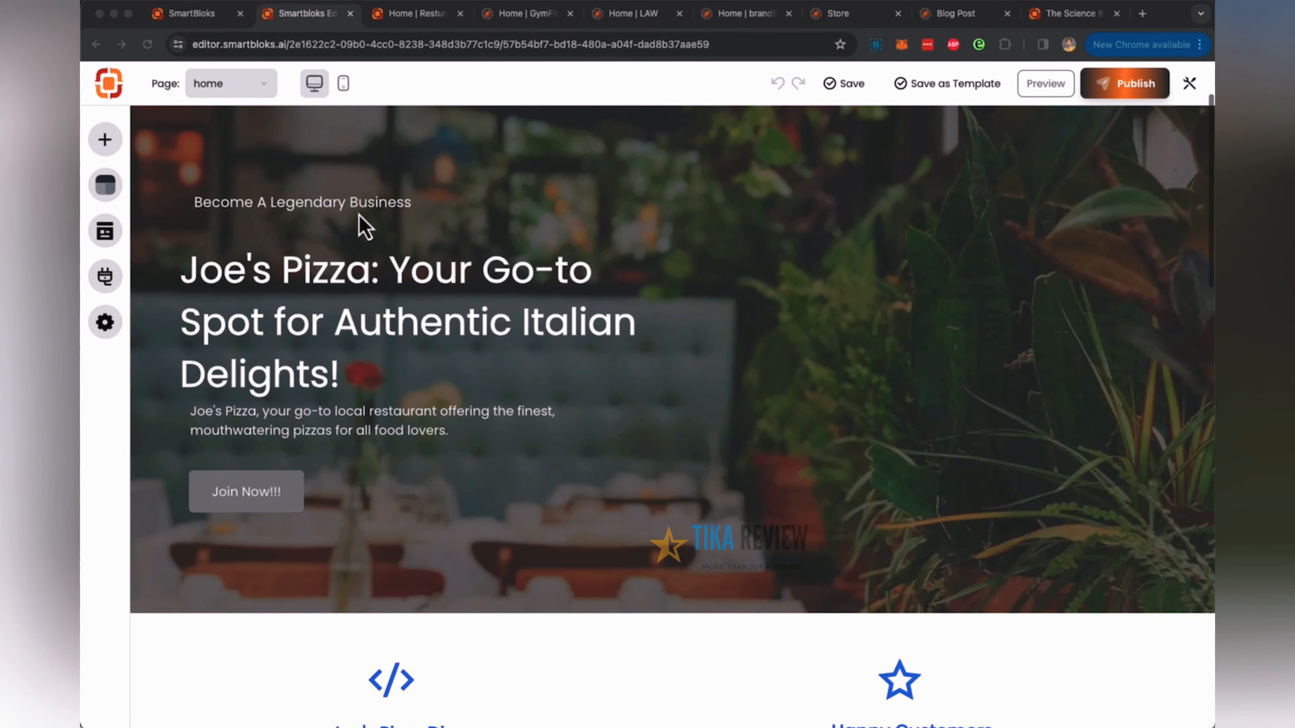
scroll(377, 239, "up", 3)
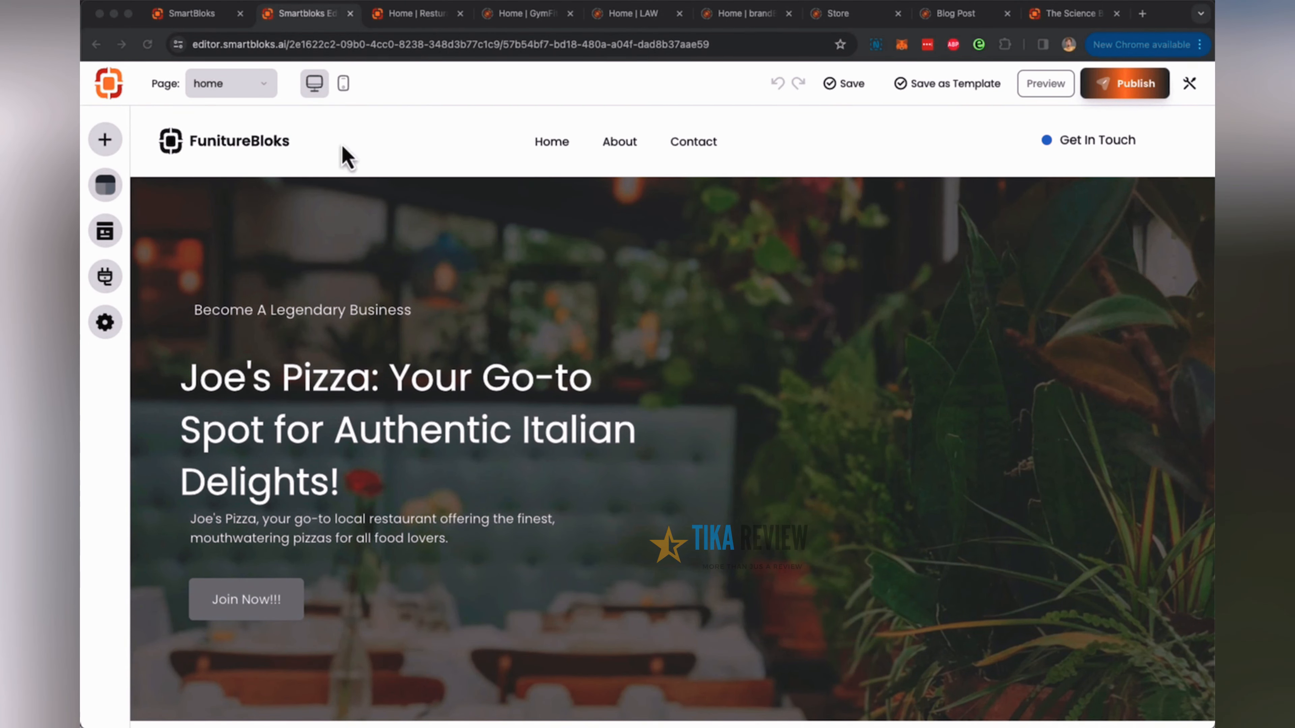
Switch to the about page and review its content down to the footer.
left_click(237, 86)
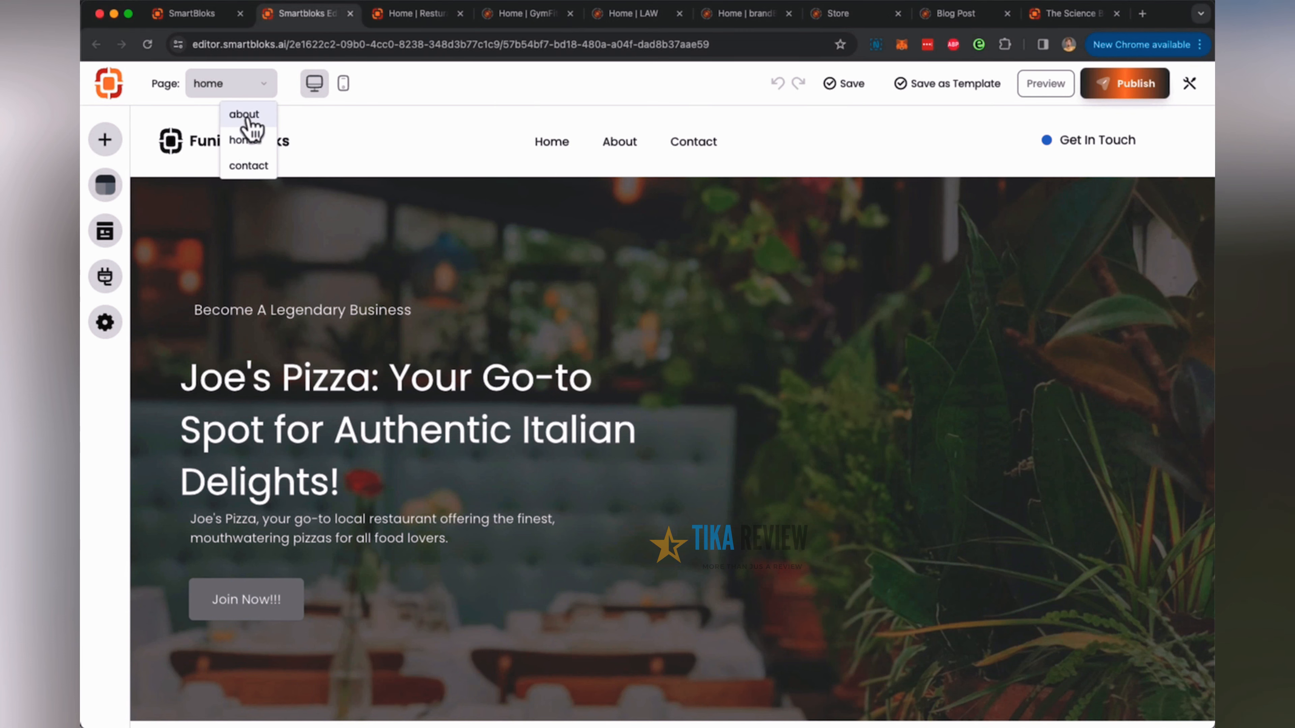
left_click(245, 115)
scroll(797, 423, "down", 10)
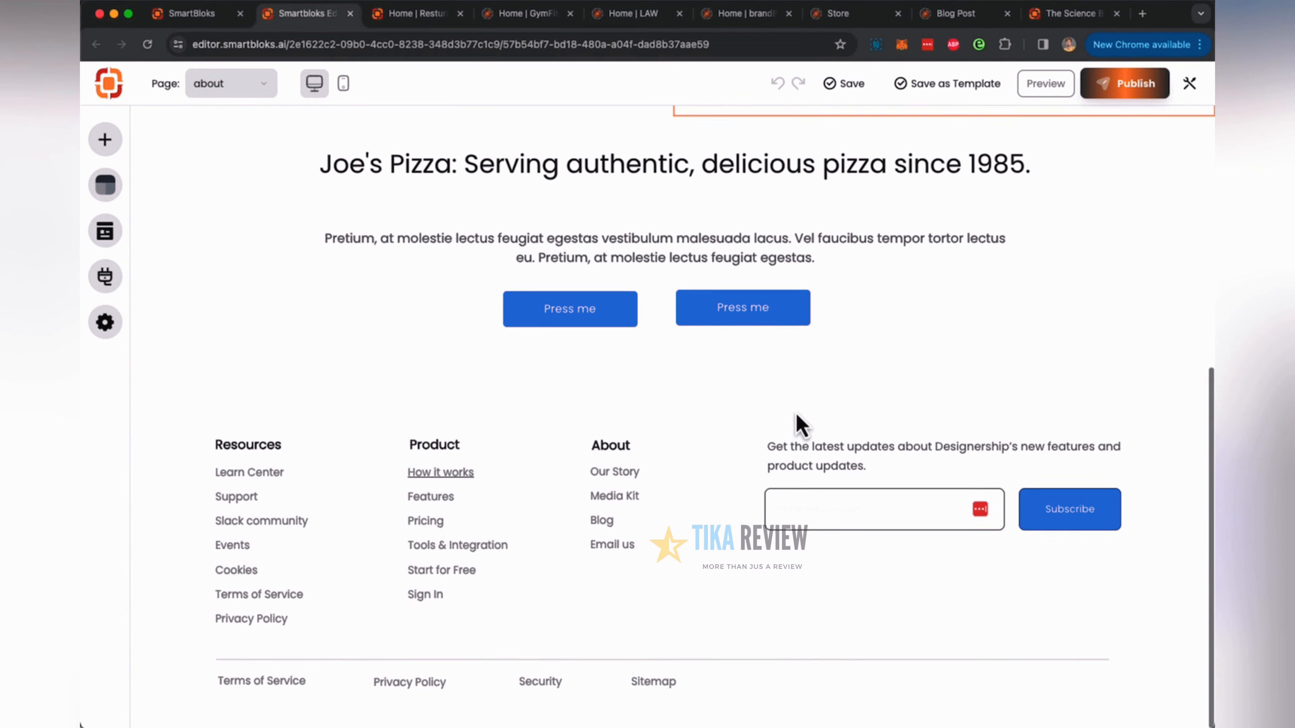
scroll(797, 423, "up", 10)
Review the contact page down to its footer and return to the home page.
left_click(239, 86)
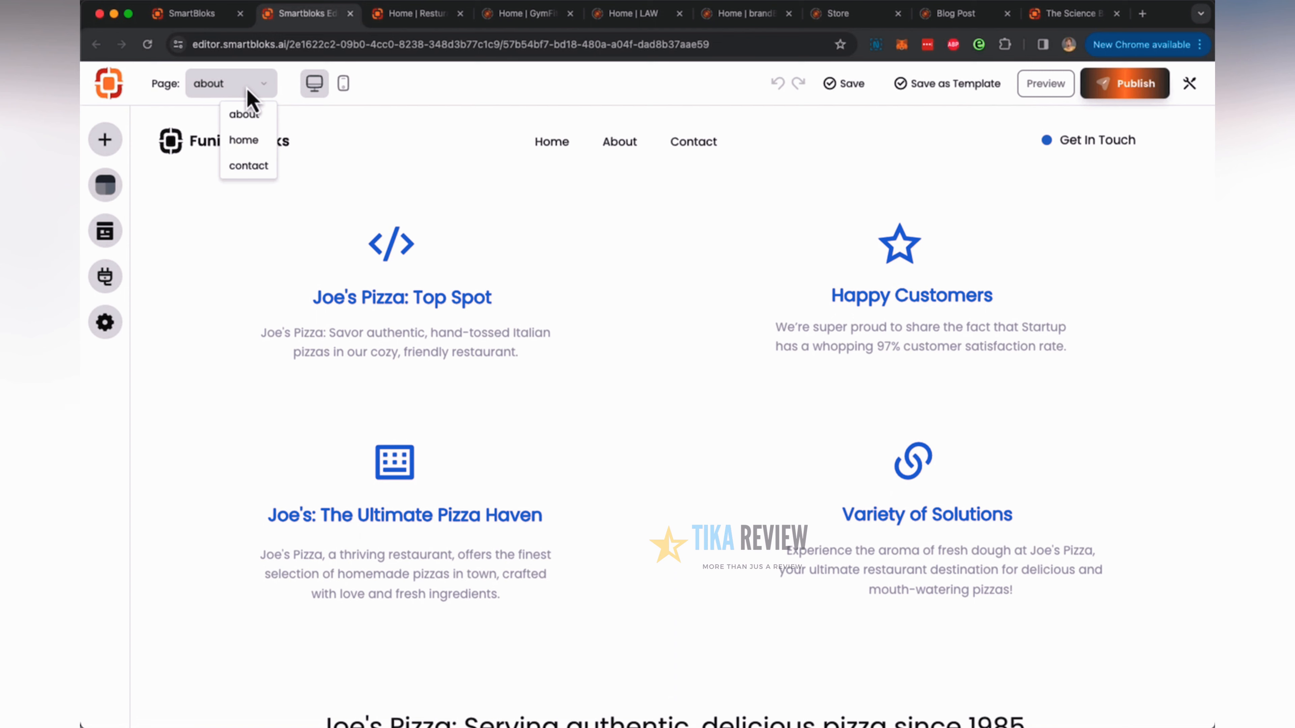
left_click(248, 166)
scroll(448, 301, "down", 3)
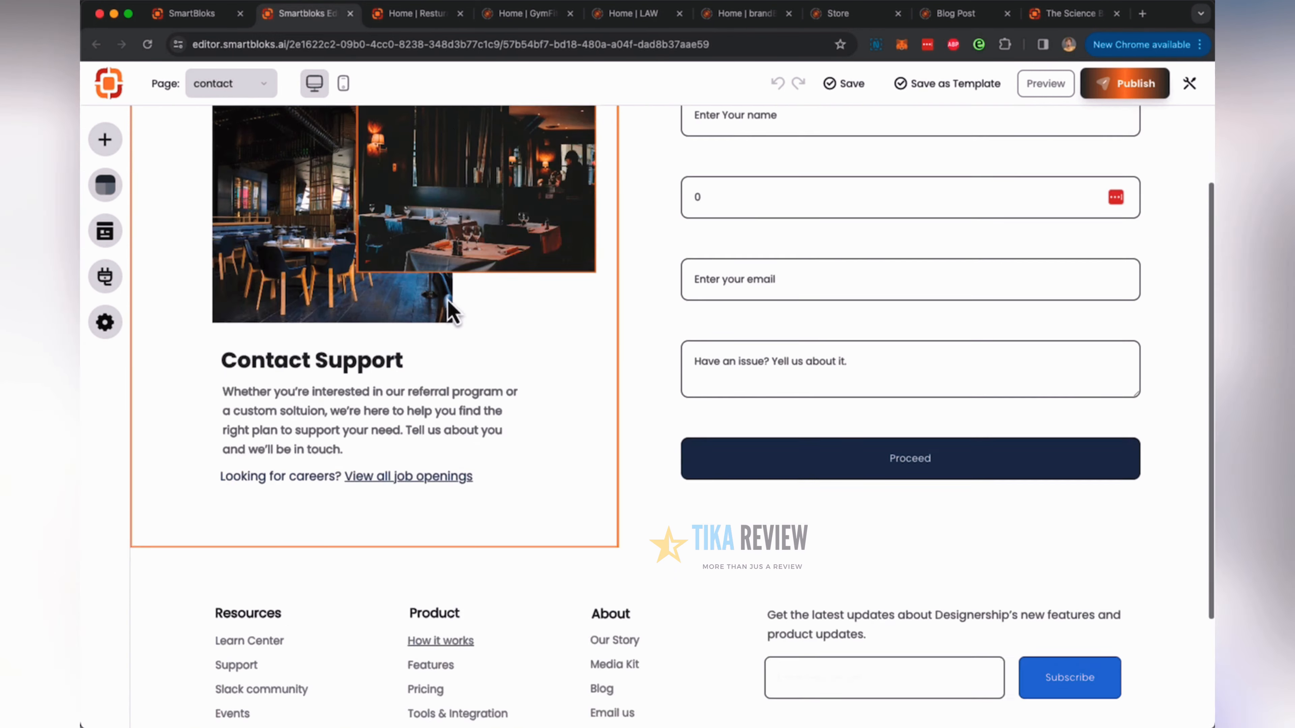
scroll(449, 306, "down", 3)
scroll(555, 364, "up", 6)
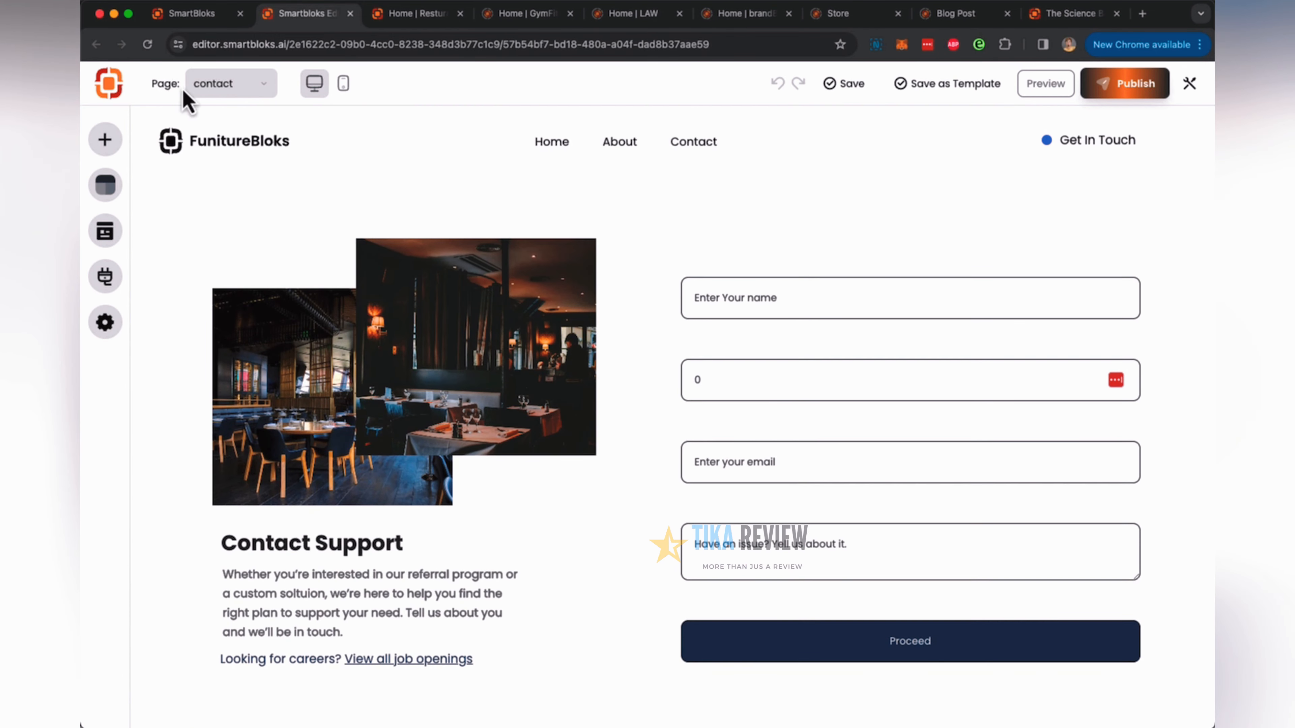
left_click(194, 88)
left_click(249, 140)
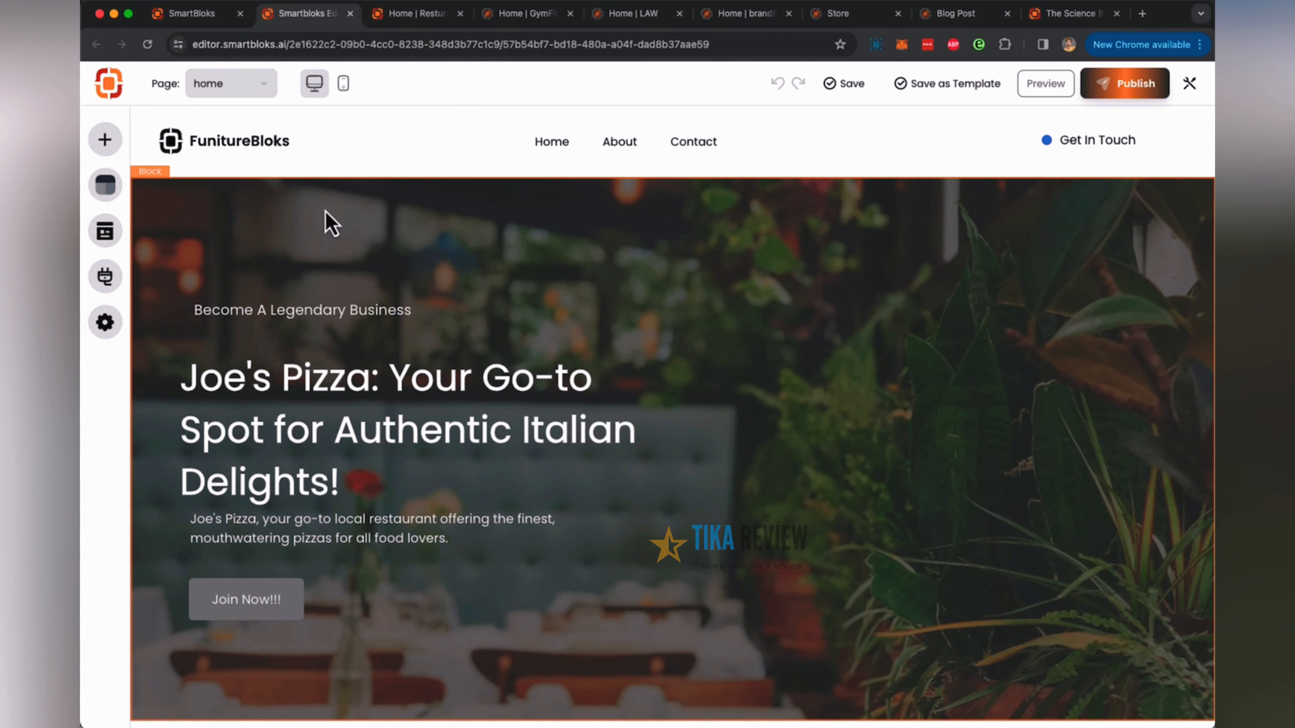
Browse the Banner and Header templates in the block library and close it.
left_click(105, 148)
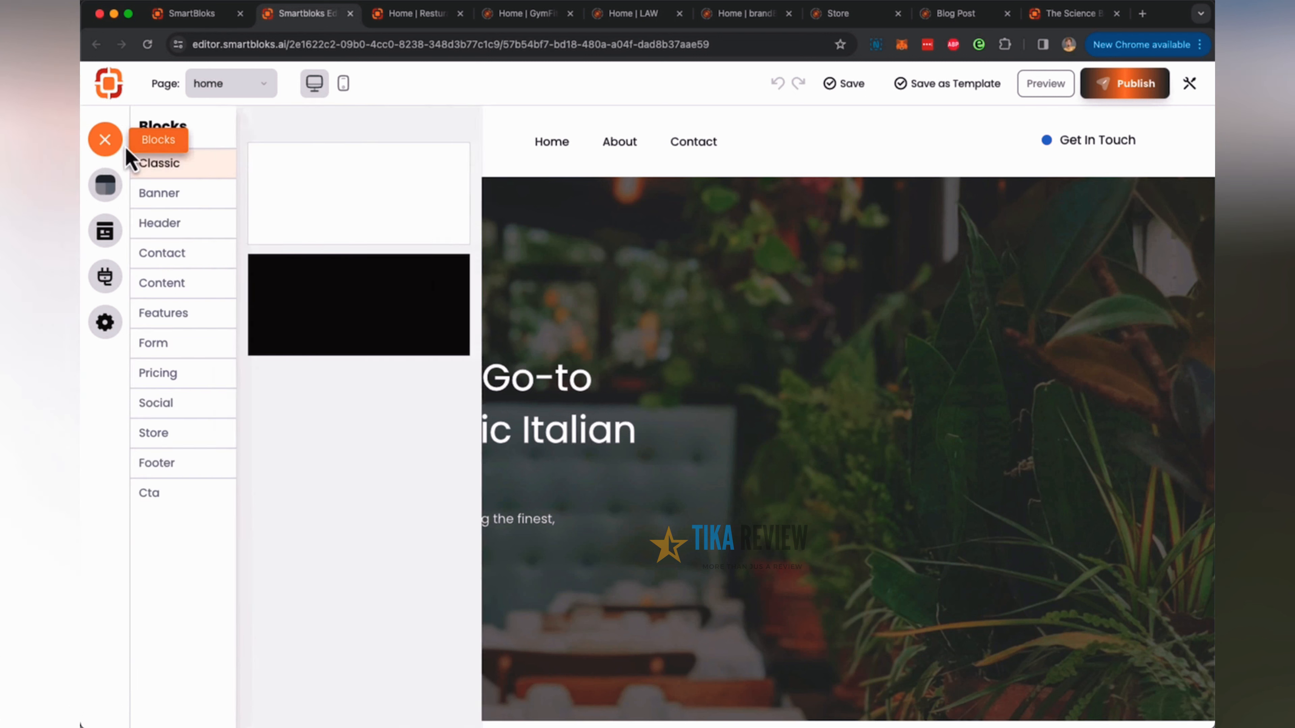
left_click(194, 195)
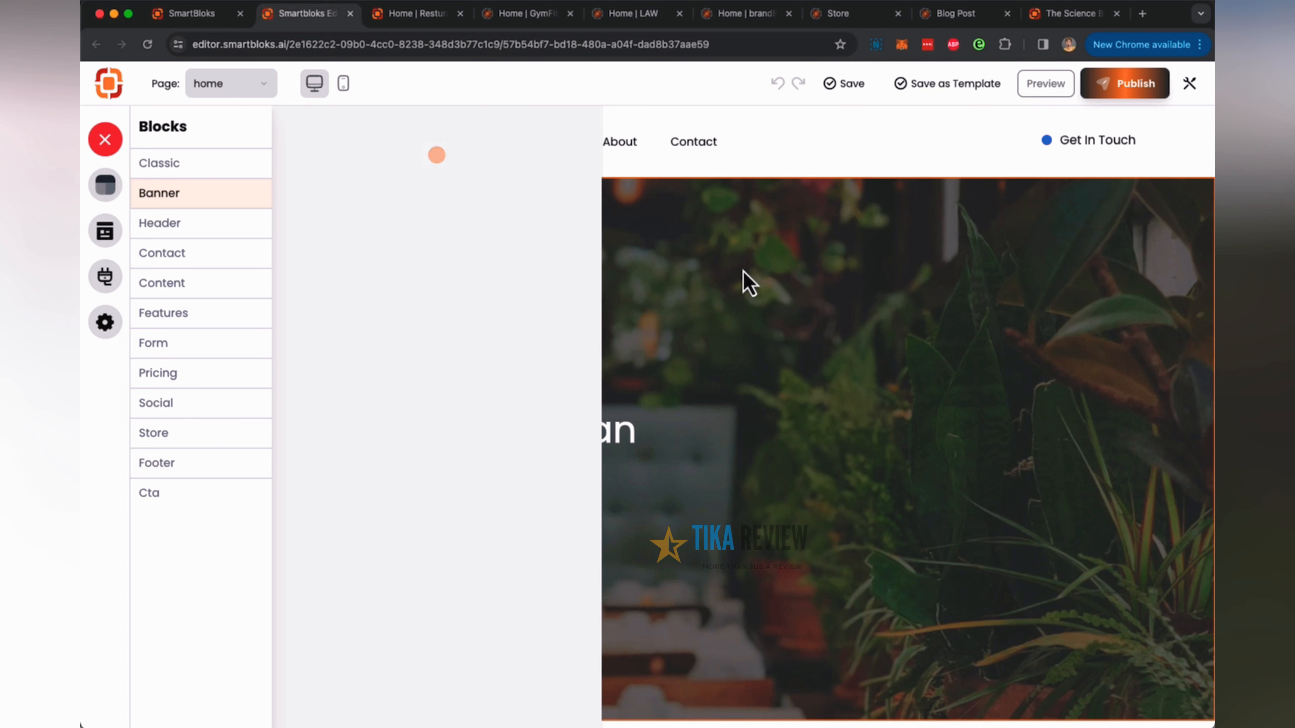
mouse_move(539, 433)
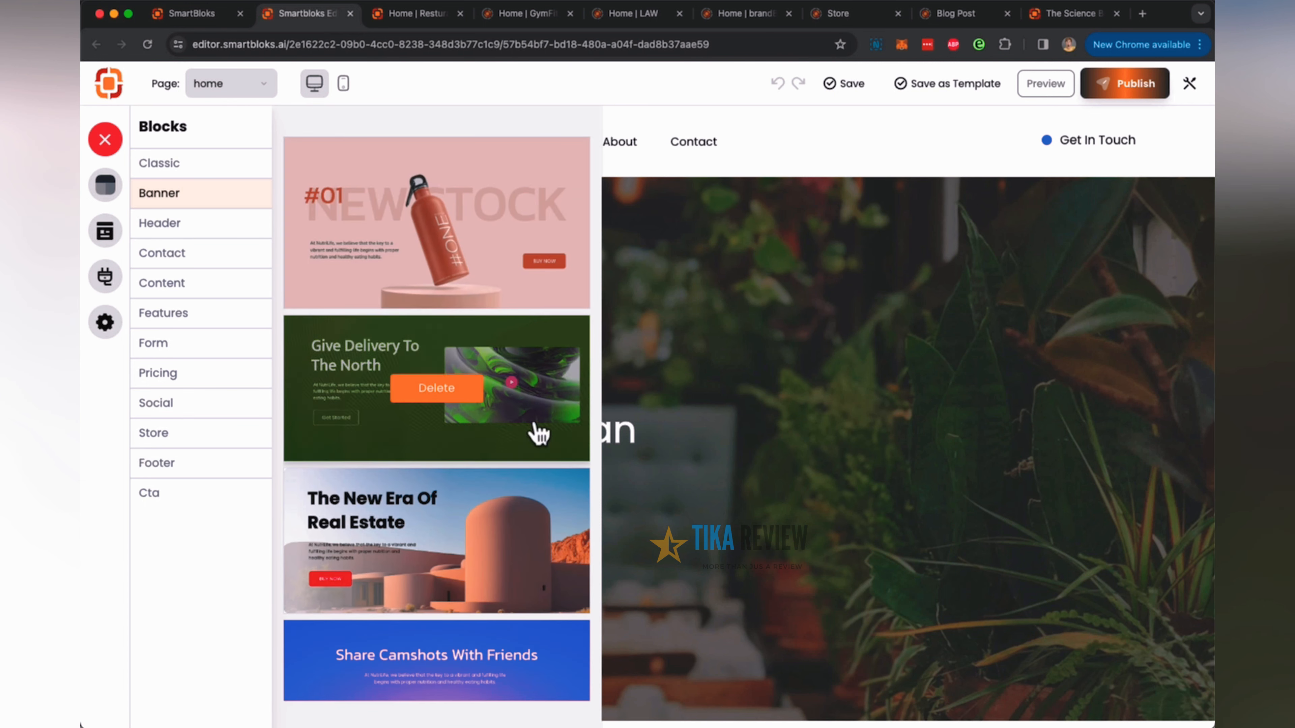
left_click(173, 229)
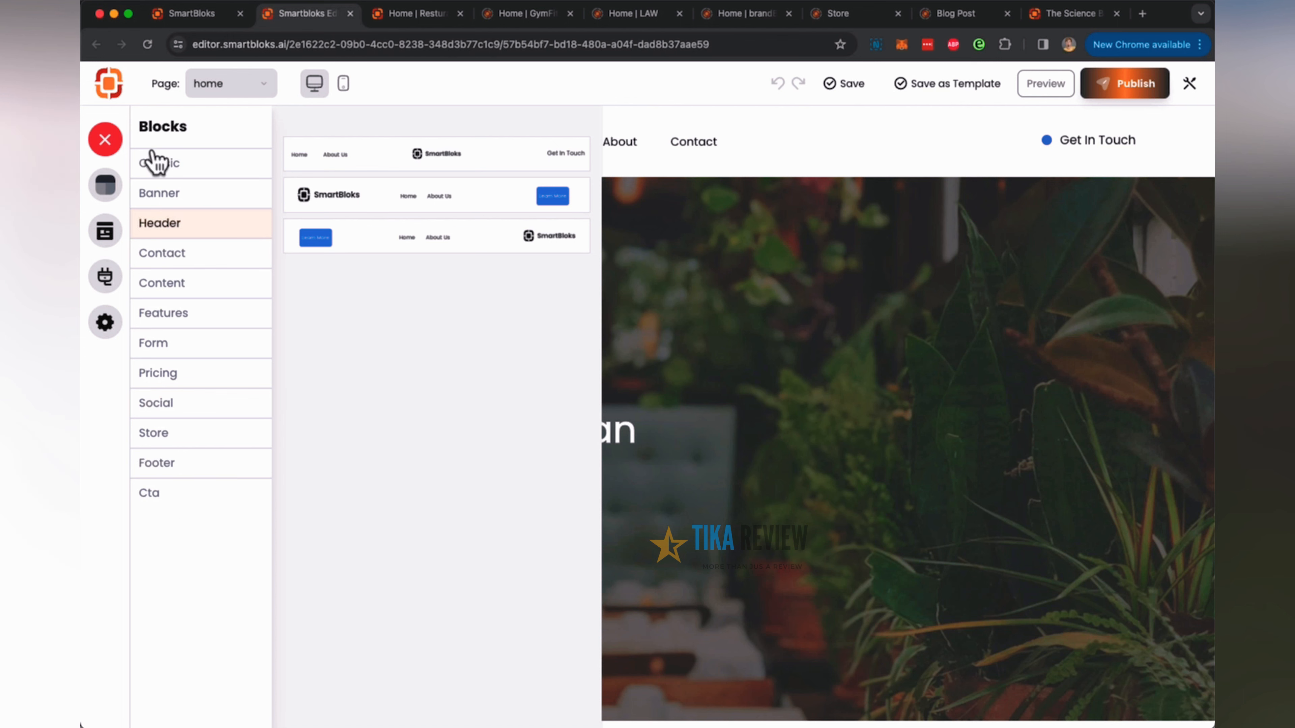
left_click(932, 342)
Open the block library from the insertion point below the hero banner and view the Classic blocks.
scroll(586, 448, "down", 5)
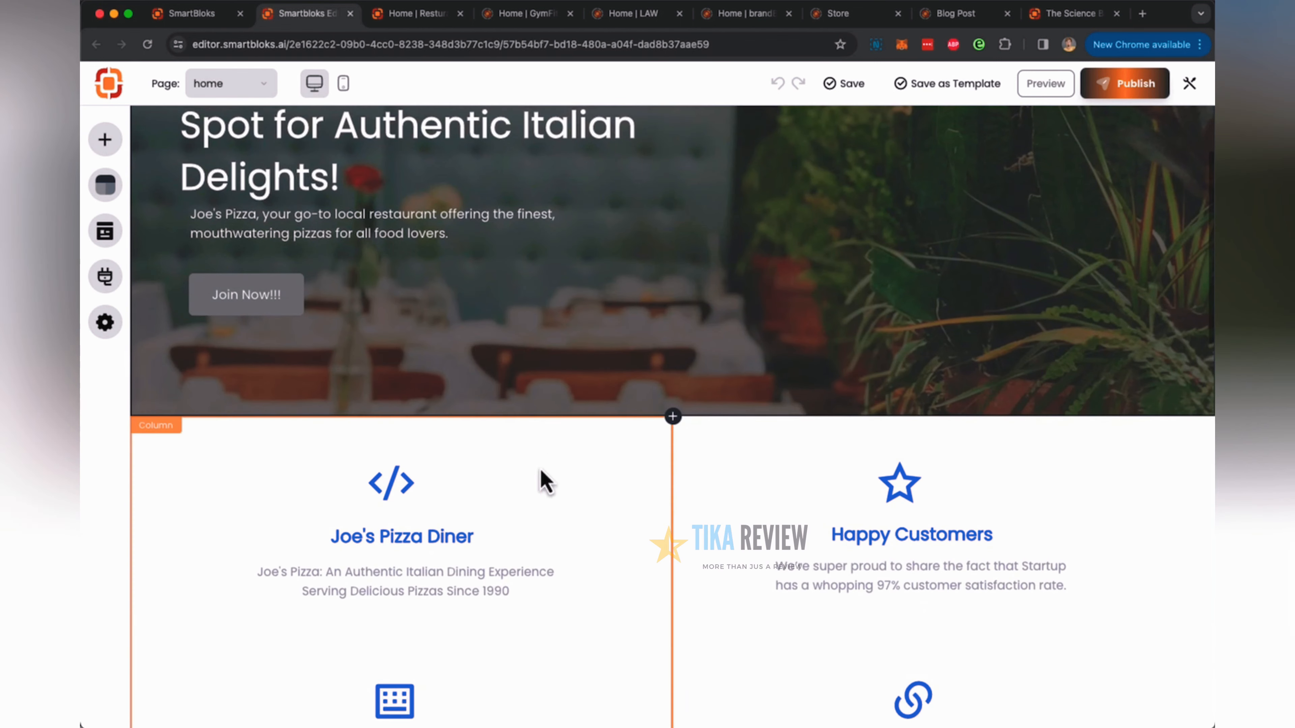
left_click(673, 416)
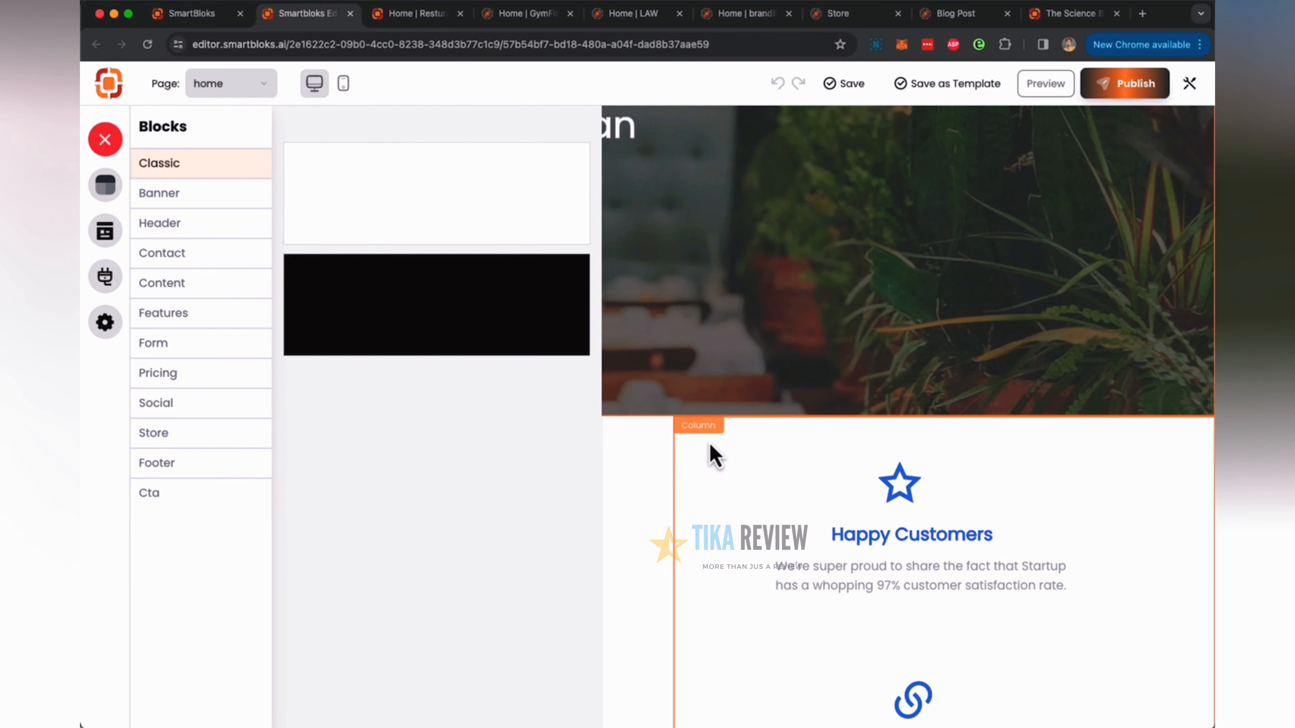
left_click(106, 140)
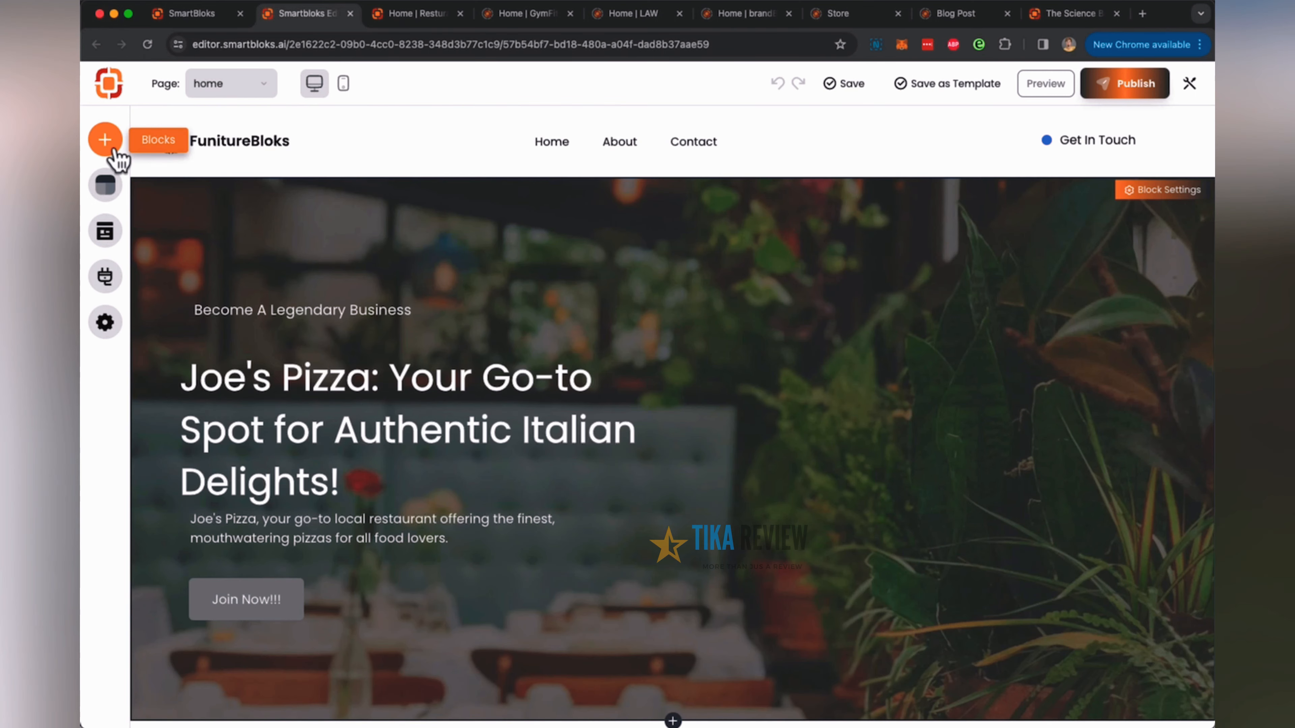
left_click(105, 140)
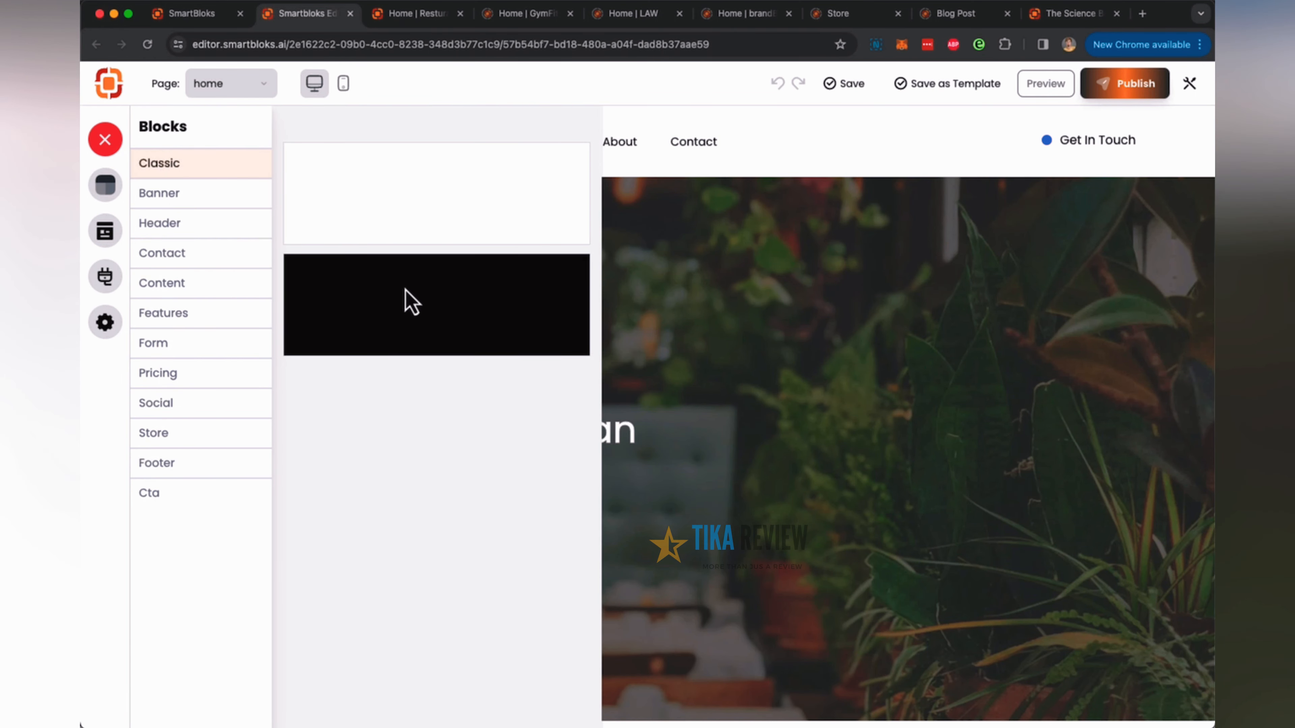
Browse the Text and Image widgets and the other widget categories, and close the widget library.
left_click(104, 185)
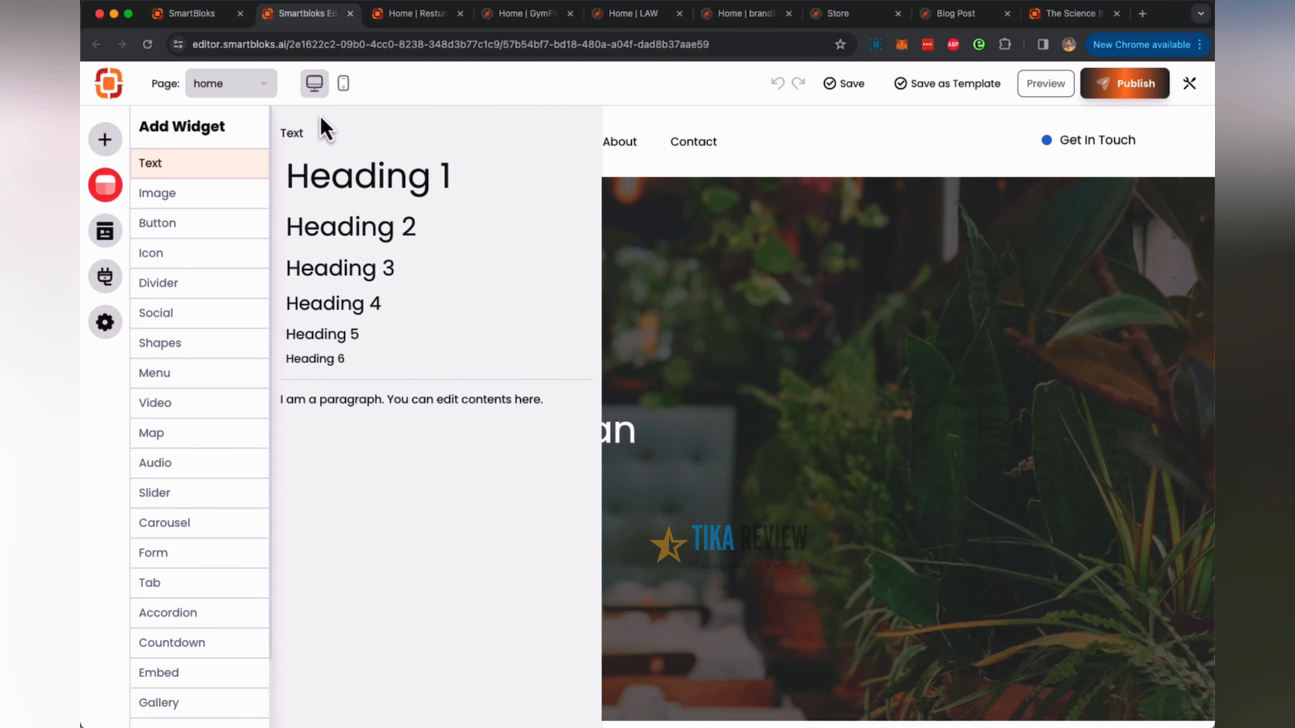
left_click(185, 200)
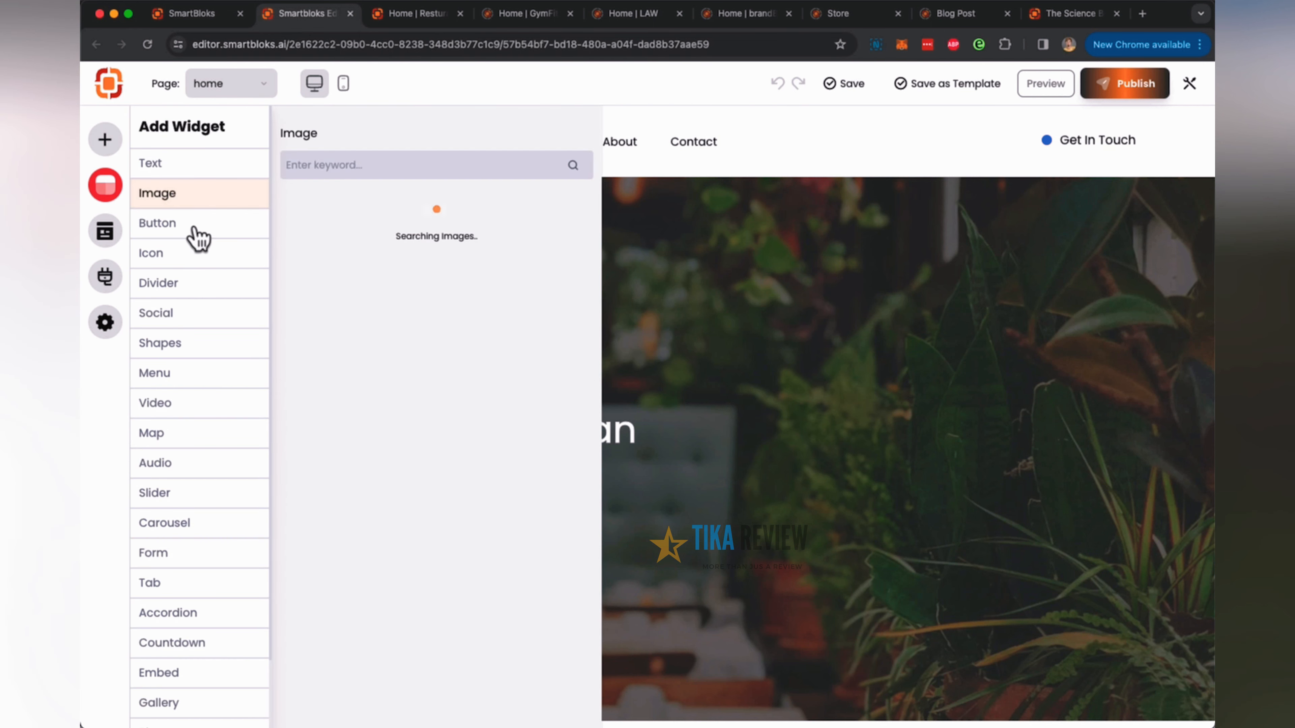
scroll(198, 434, "down", 2)
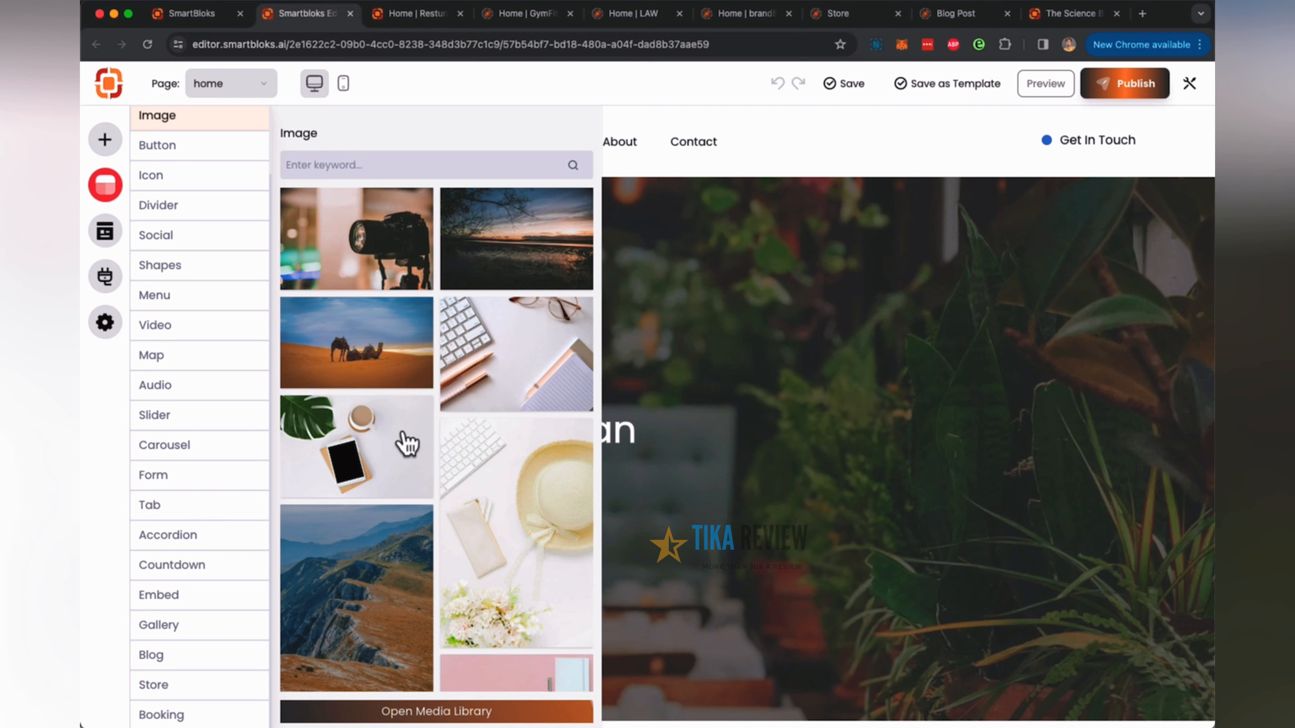
left_click(739, 364)
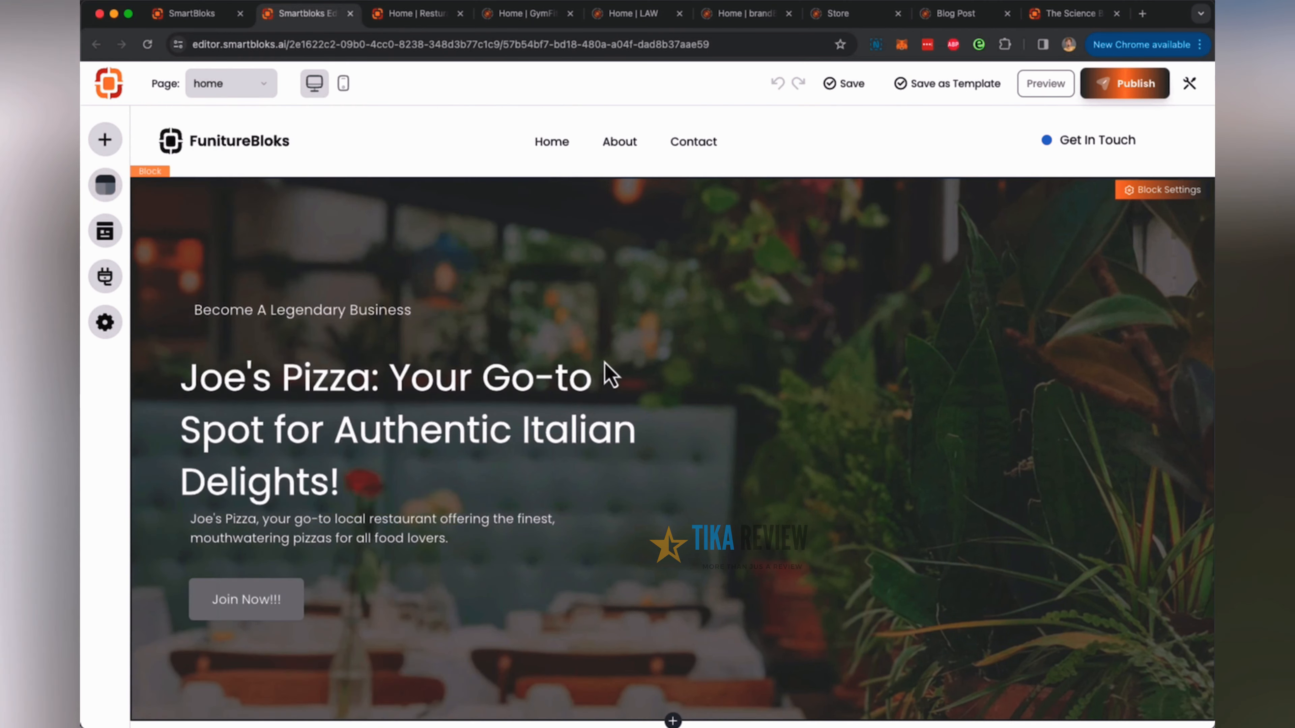
Open the site's page list and view the template pages offered for adding a new page.
scroll(894, 480, "down", 10)
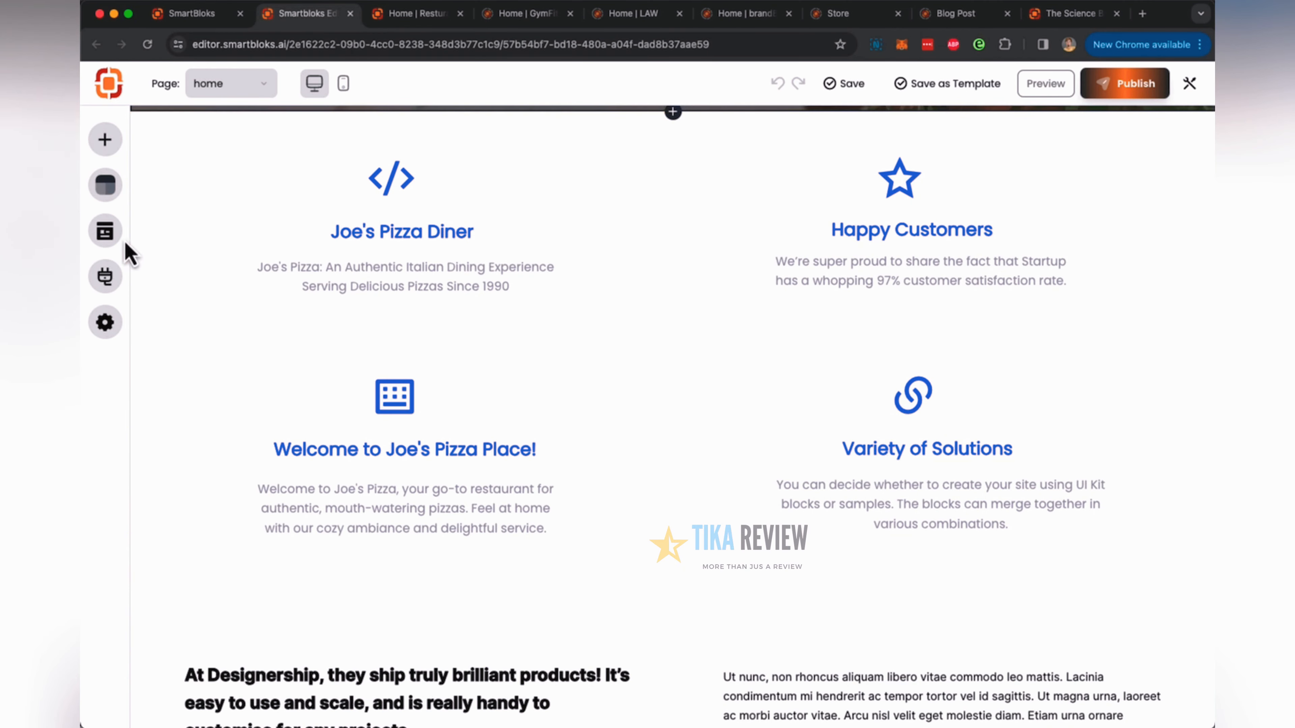
left_click(105, 240)
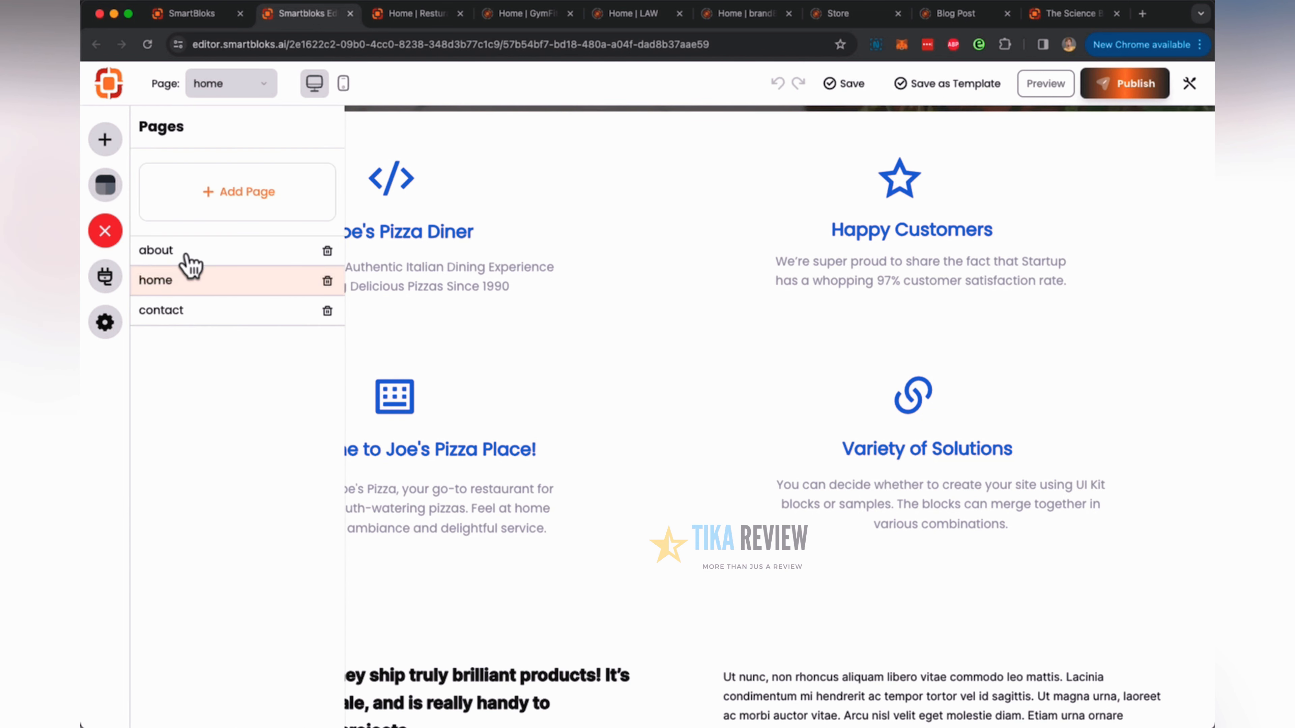
left_click(265, 201)
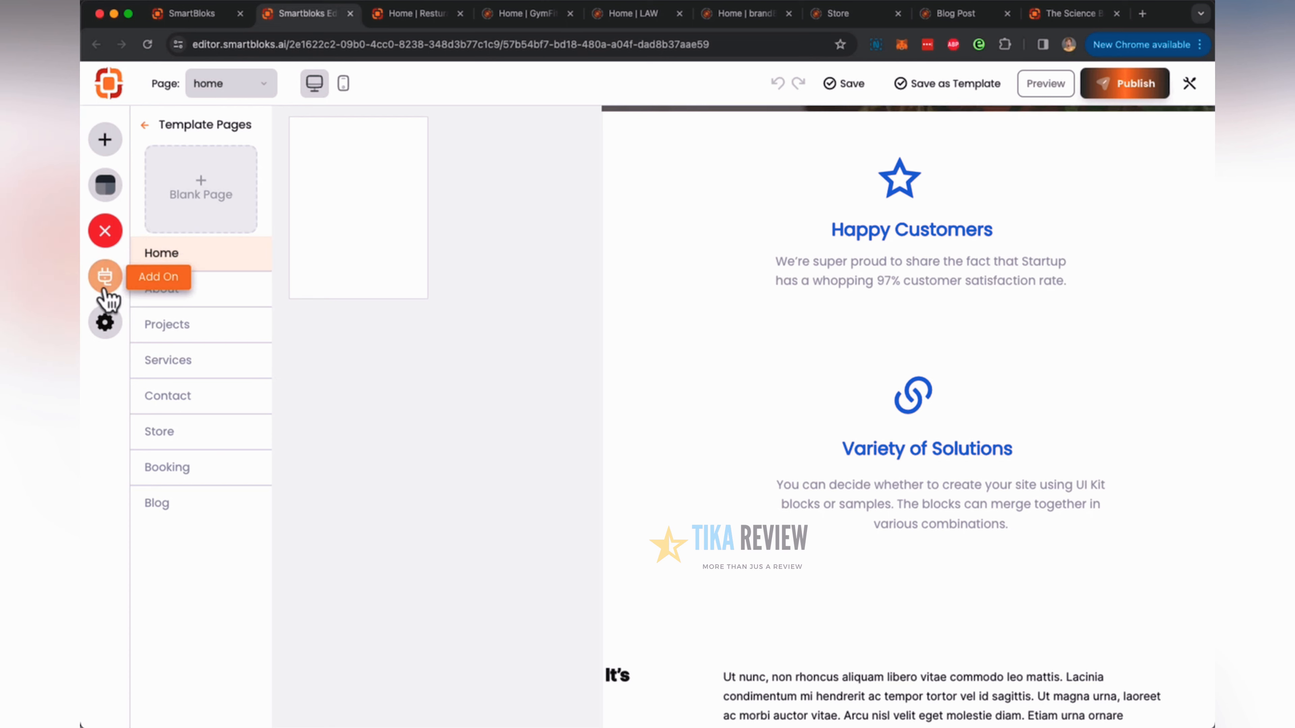
Look over the available addons, add the PWA addon to the site and activate it in its settings.
left_click(105, 277)
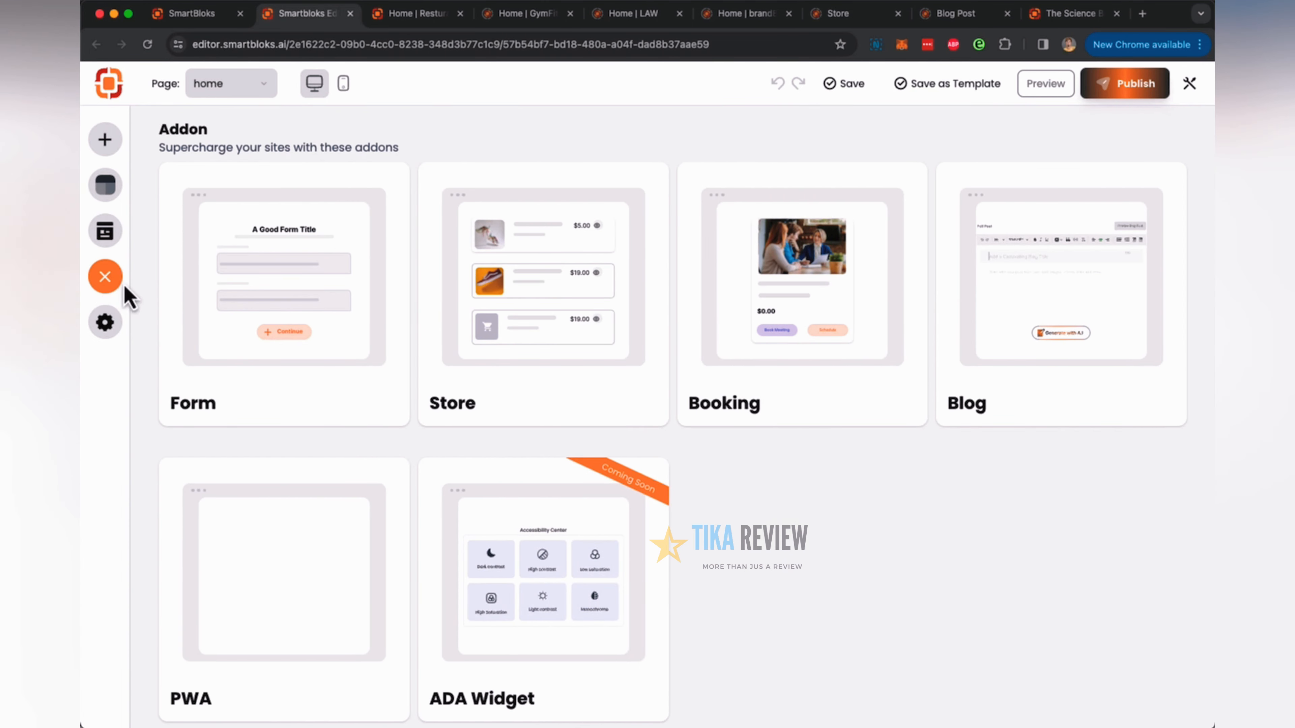
mouse_move(227, 294)
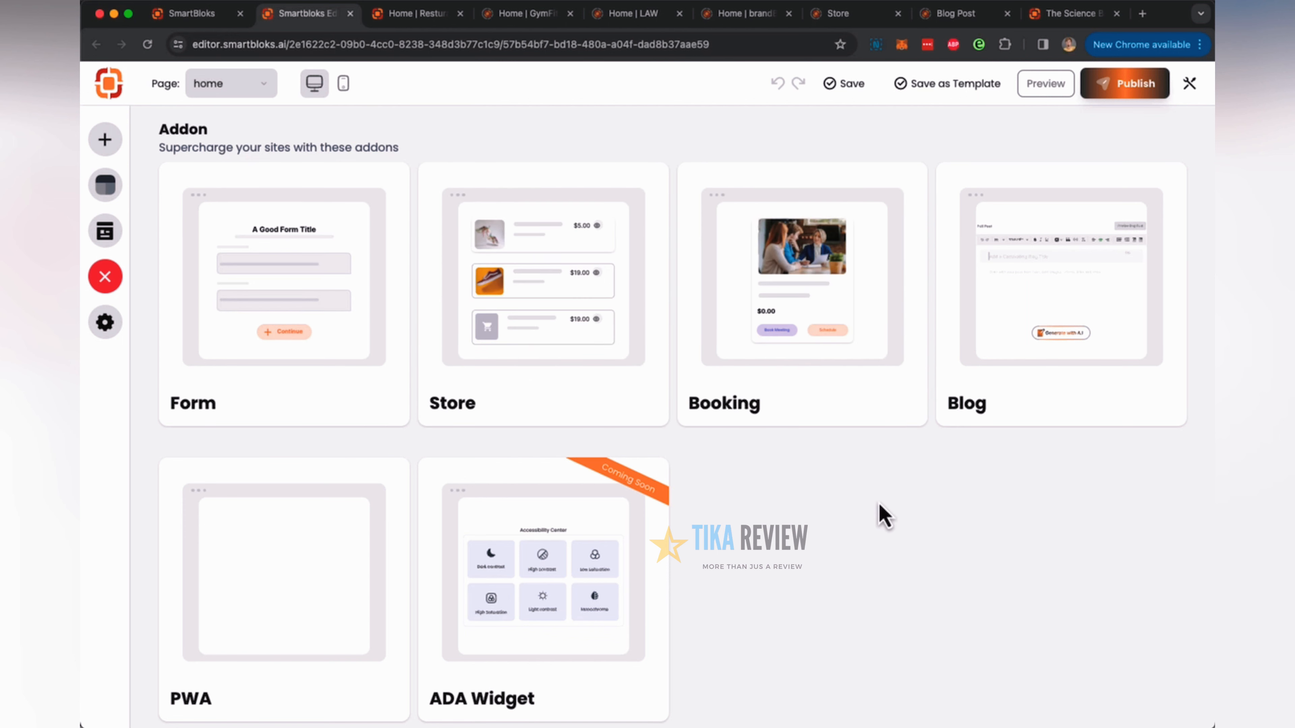
mouse_move(1054, 335)
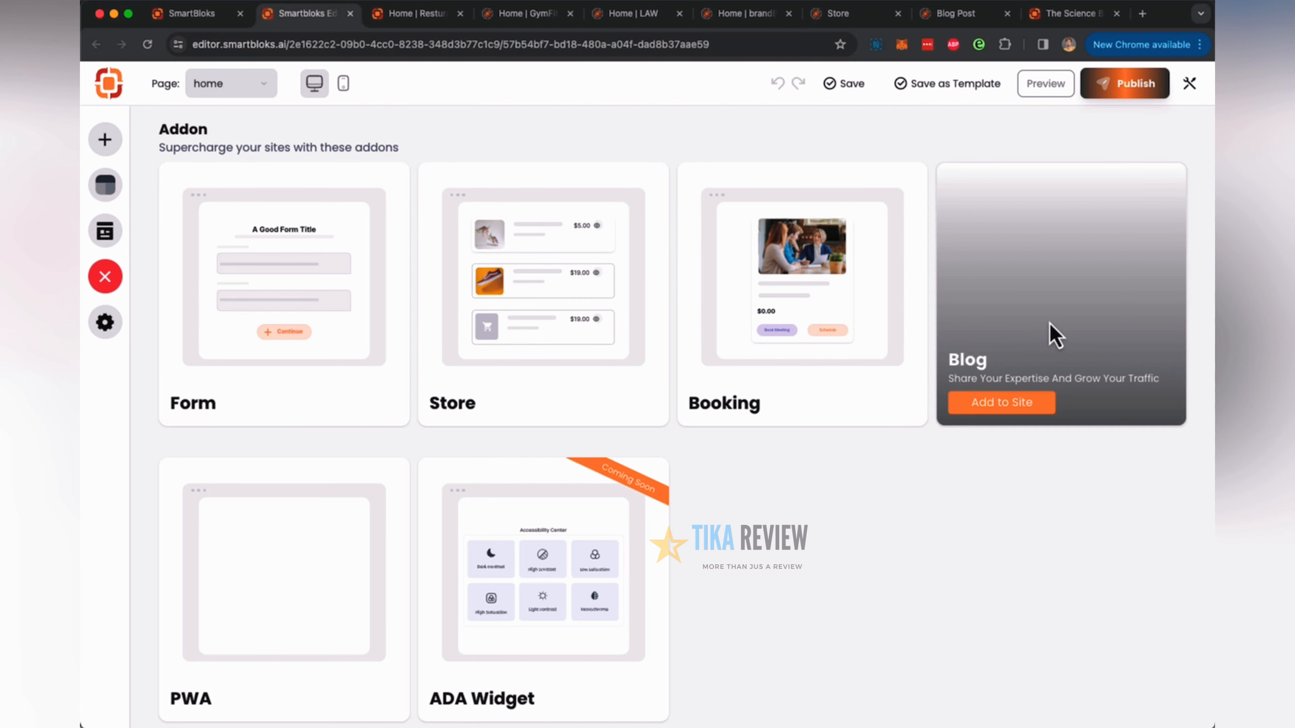
mouse_move(233, 686)
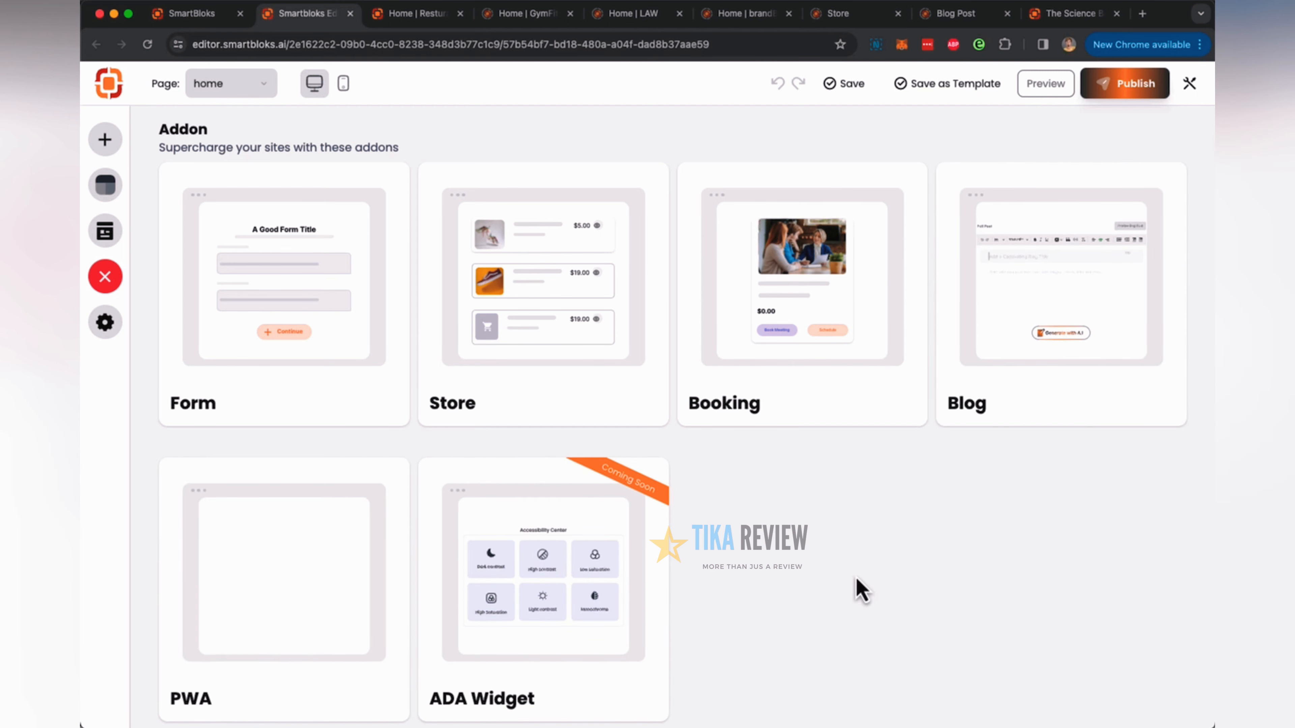
mouse_move(243, 585)
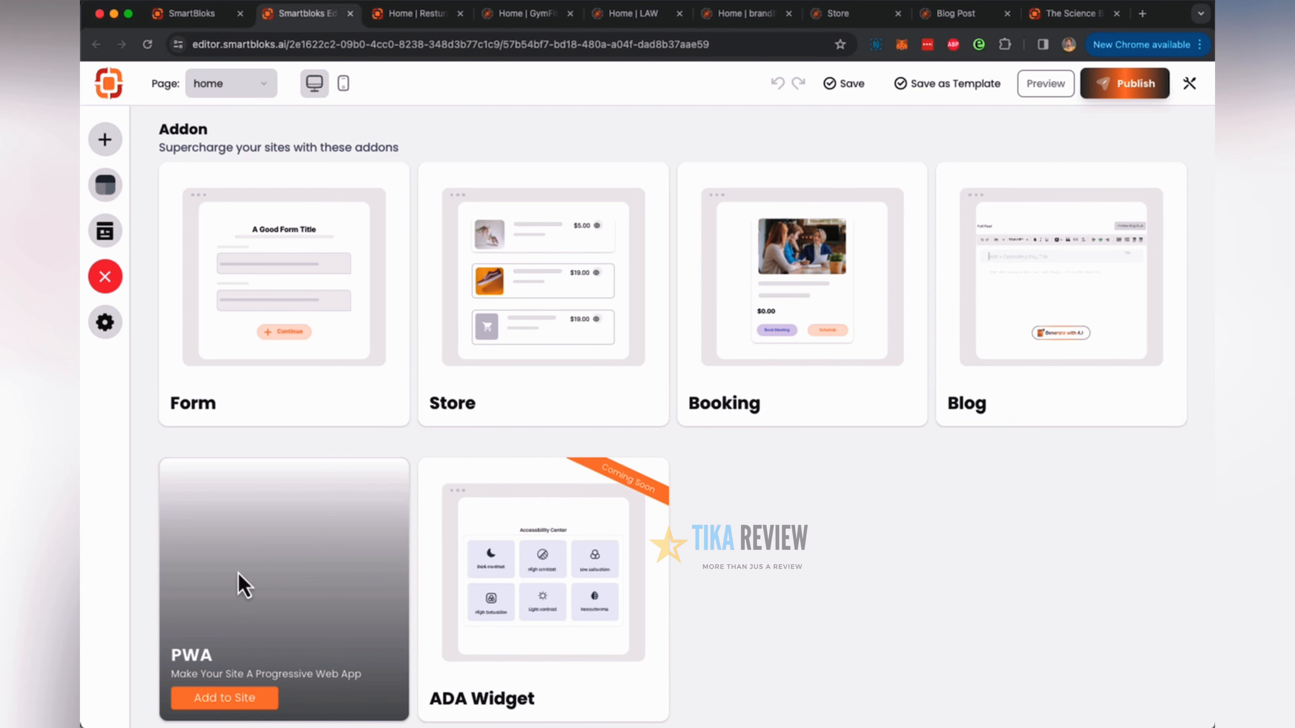
left_click(218, 698)
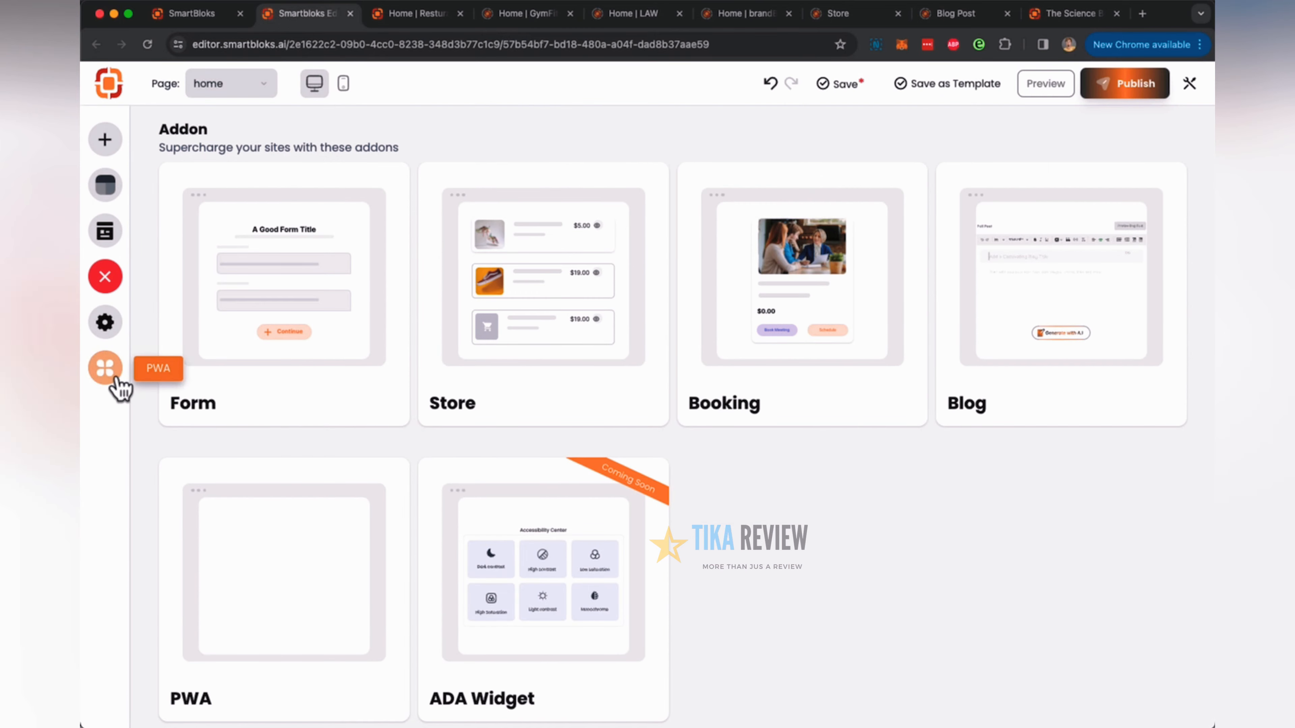
left_click(145, 382)
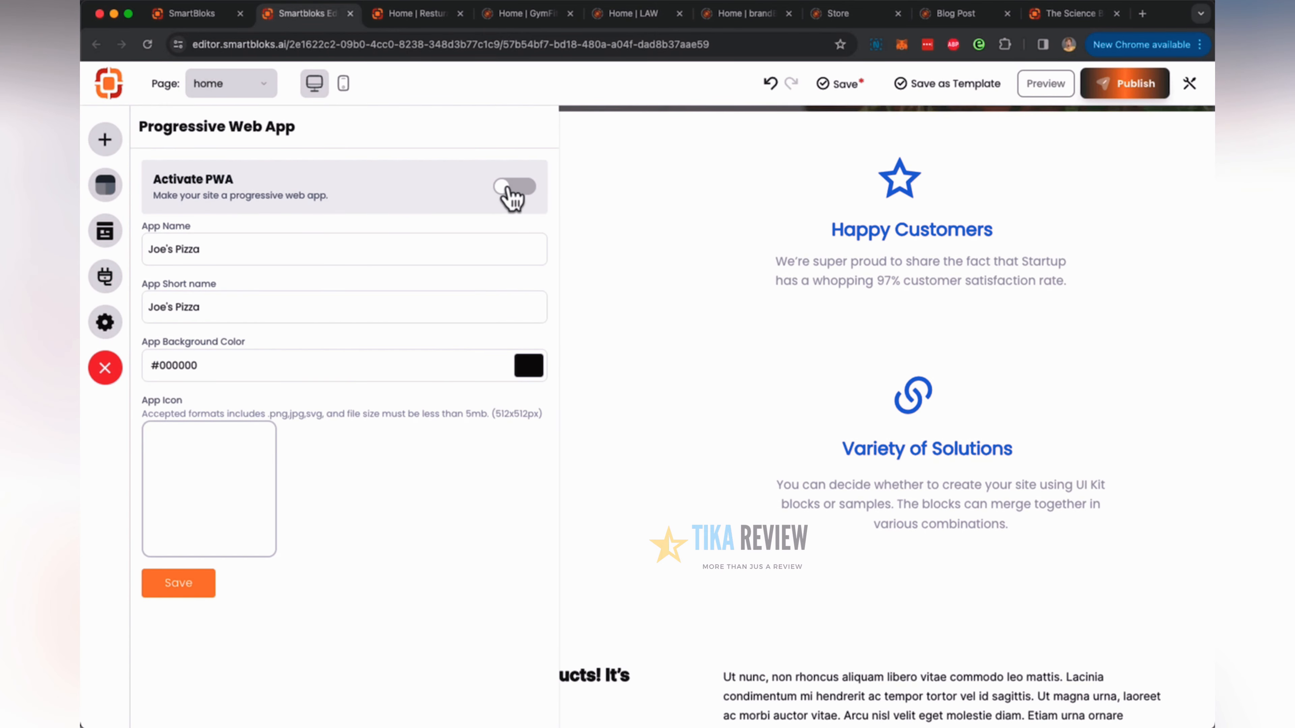
Set the yellow sofa photo from My Files as the PWA app icon, and save the PWA settings and the site.
mouse_move(168, 457)
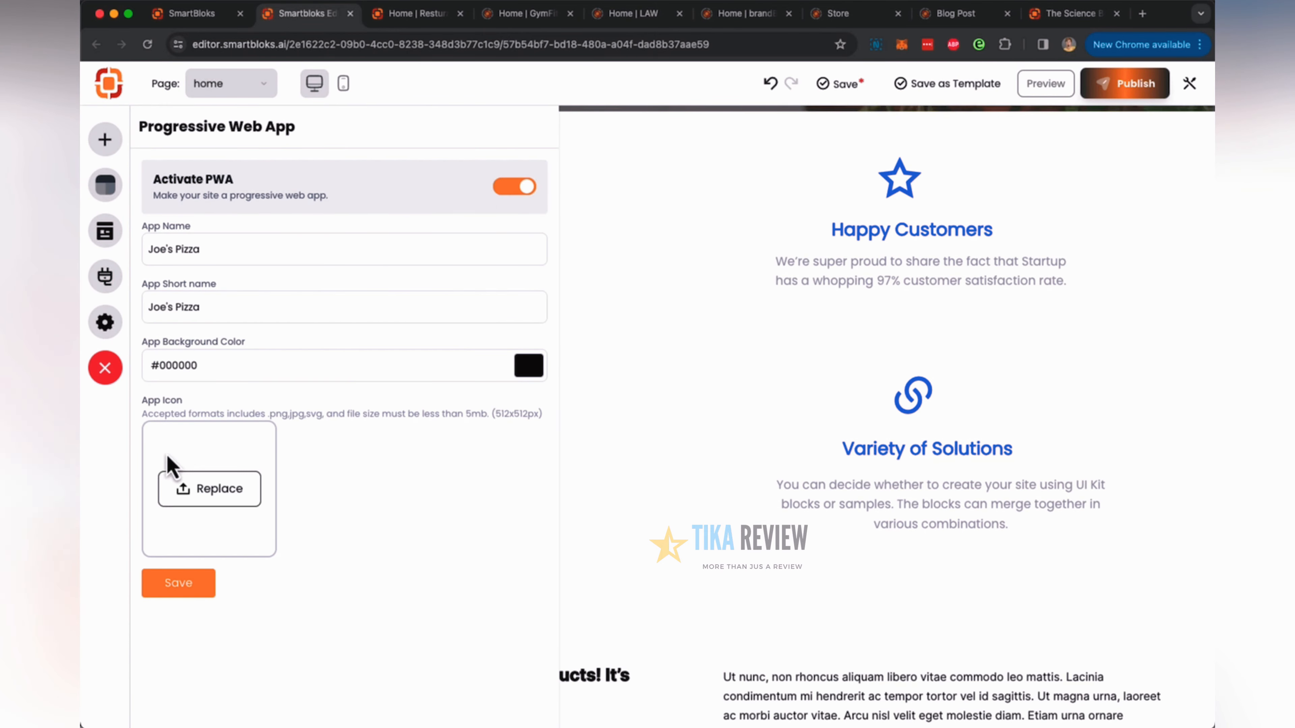
left_click(209, 489)
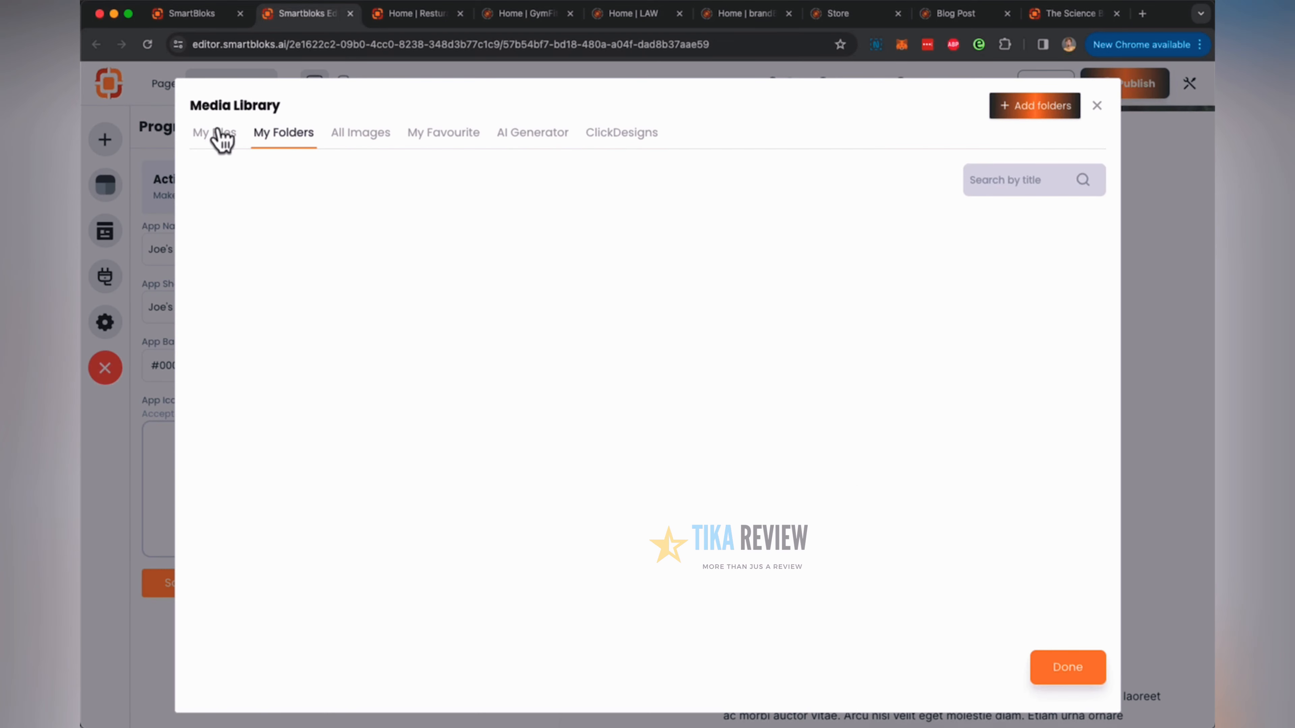
left_click(216, 139)
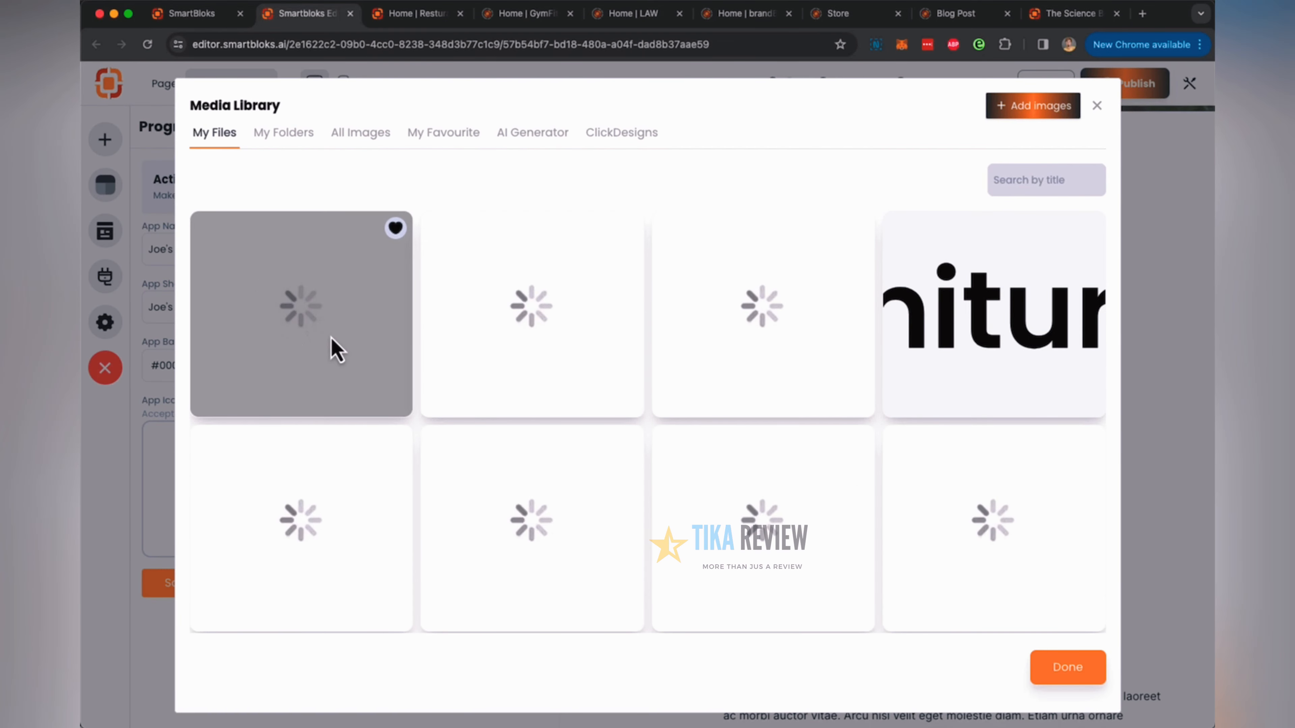
left_click(290, 334)
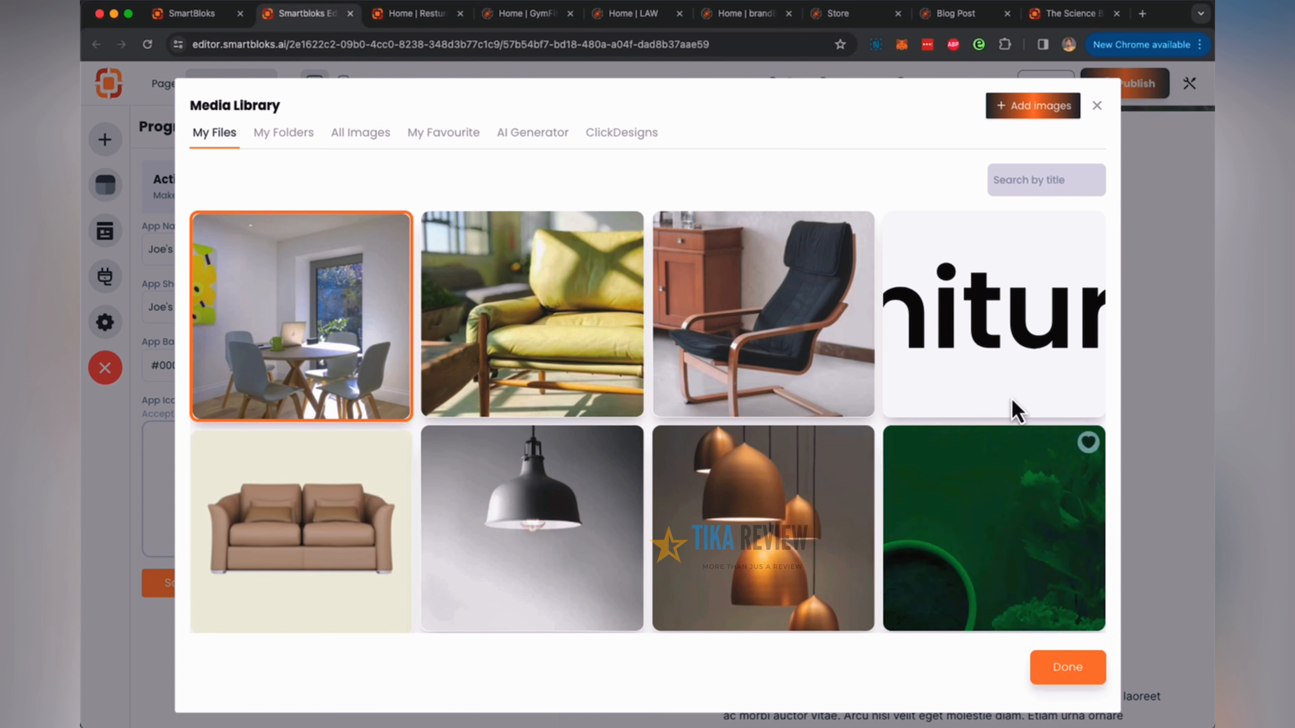
left_click(615, 370)
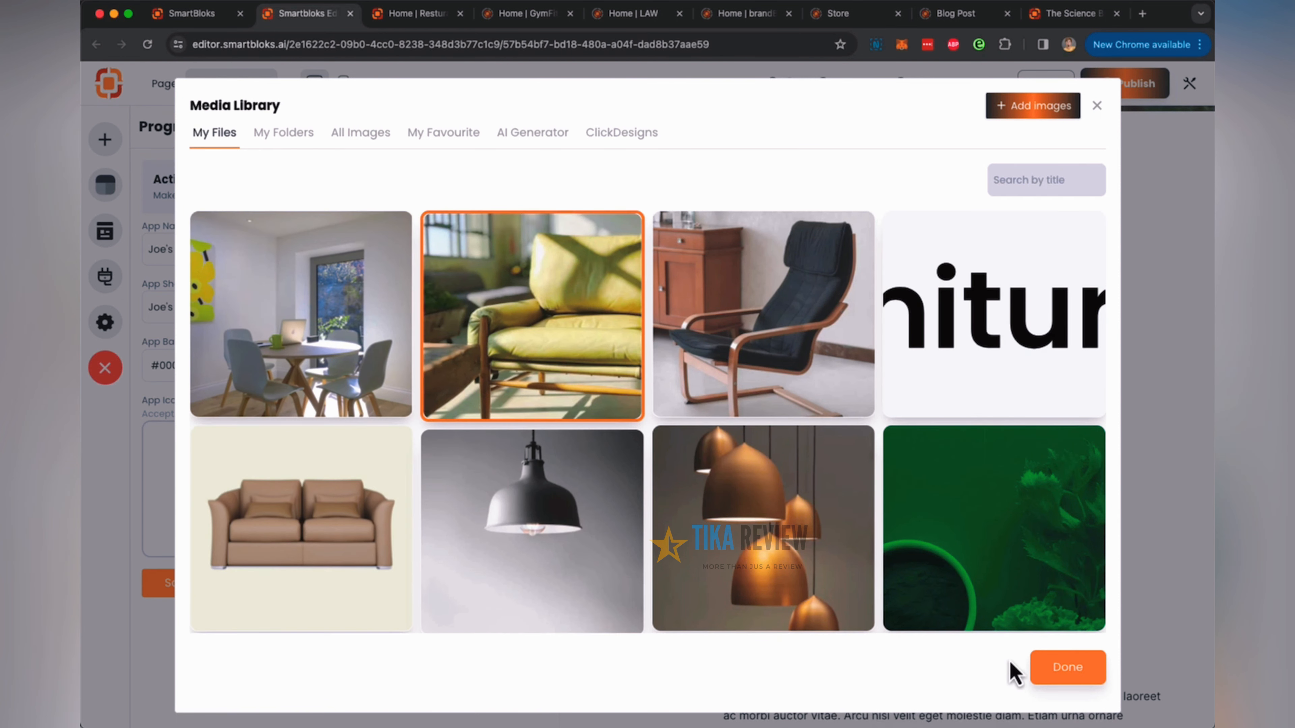
left_click(1067, 669)
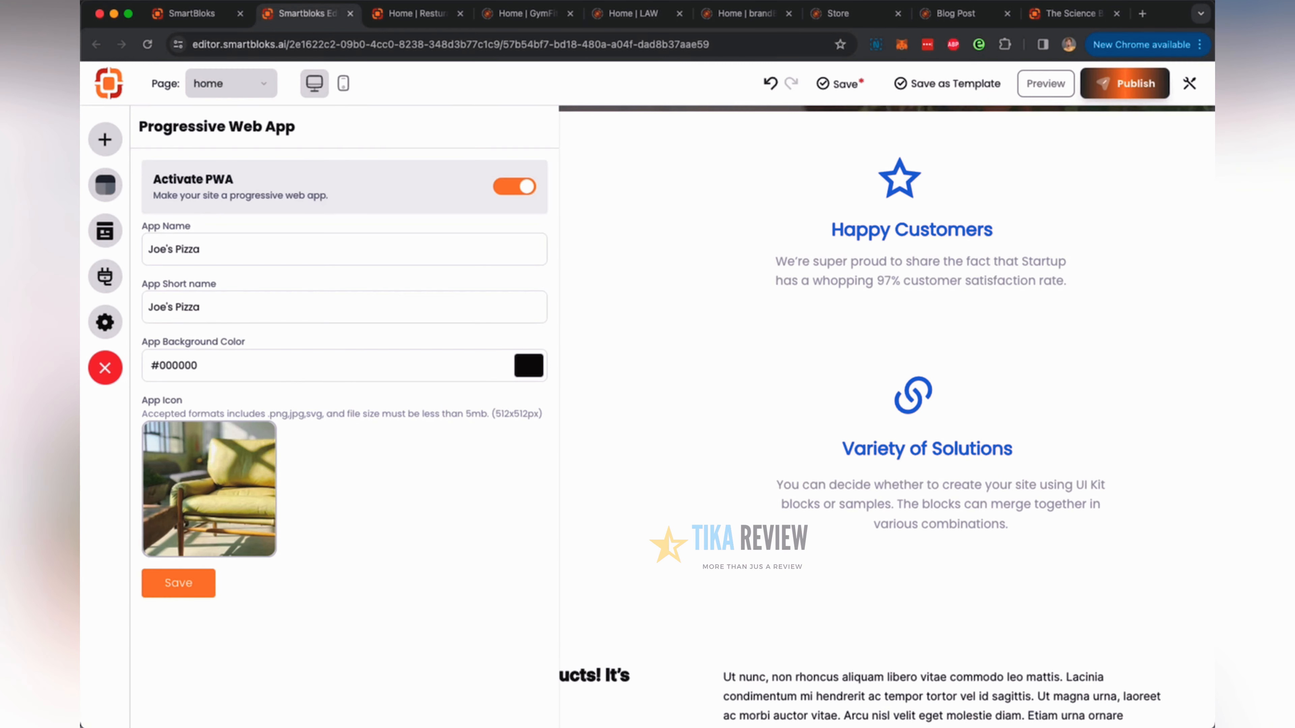
left_click(185, 592)
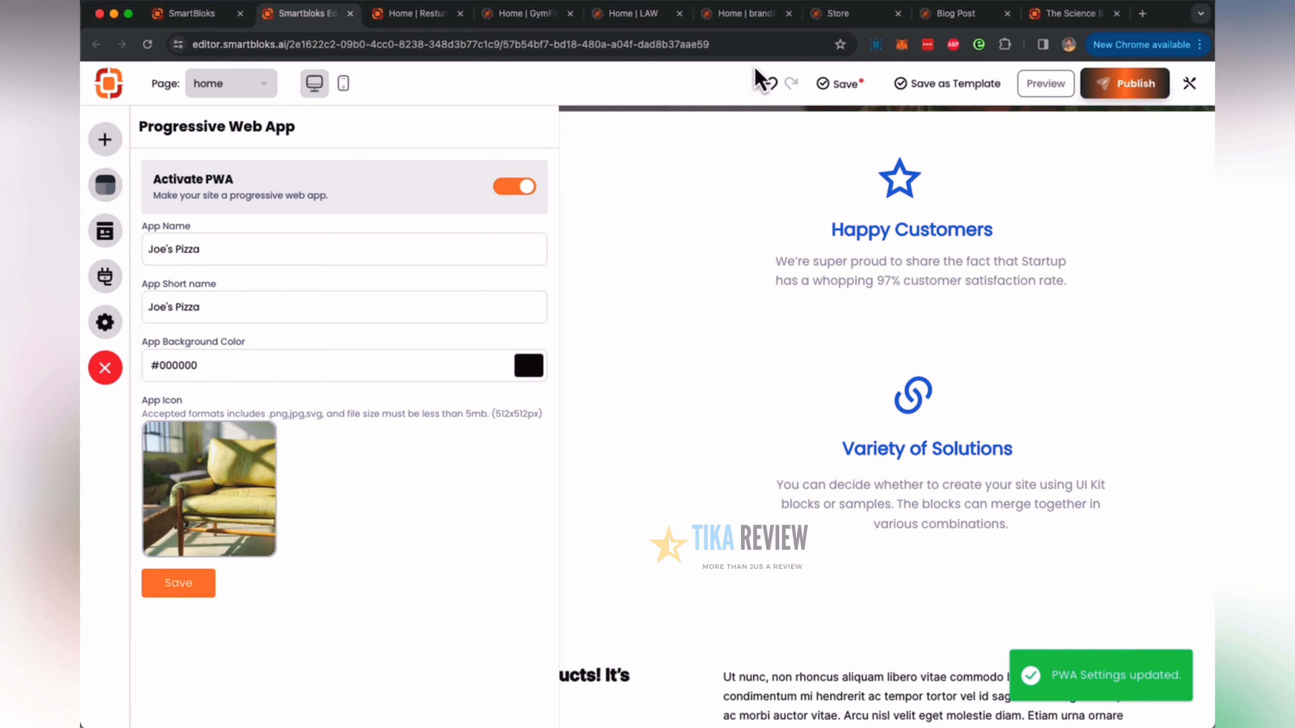
left_click(850, 85)
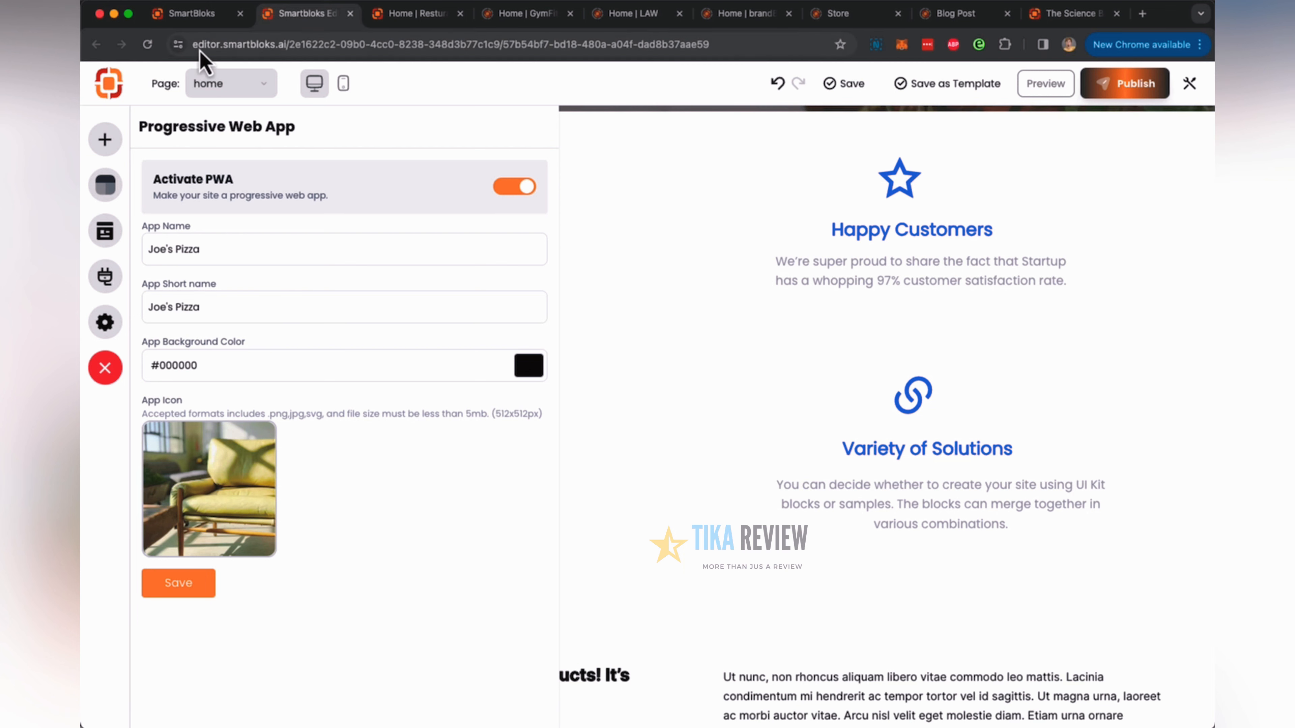
Publish the Joe's Pizza site and visit it at its live address.
left_click(184, 14)
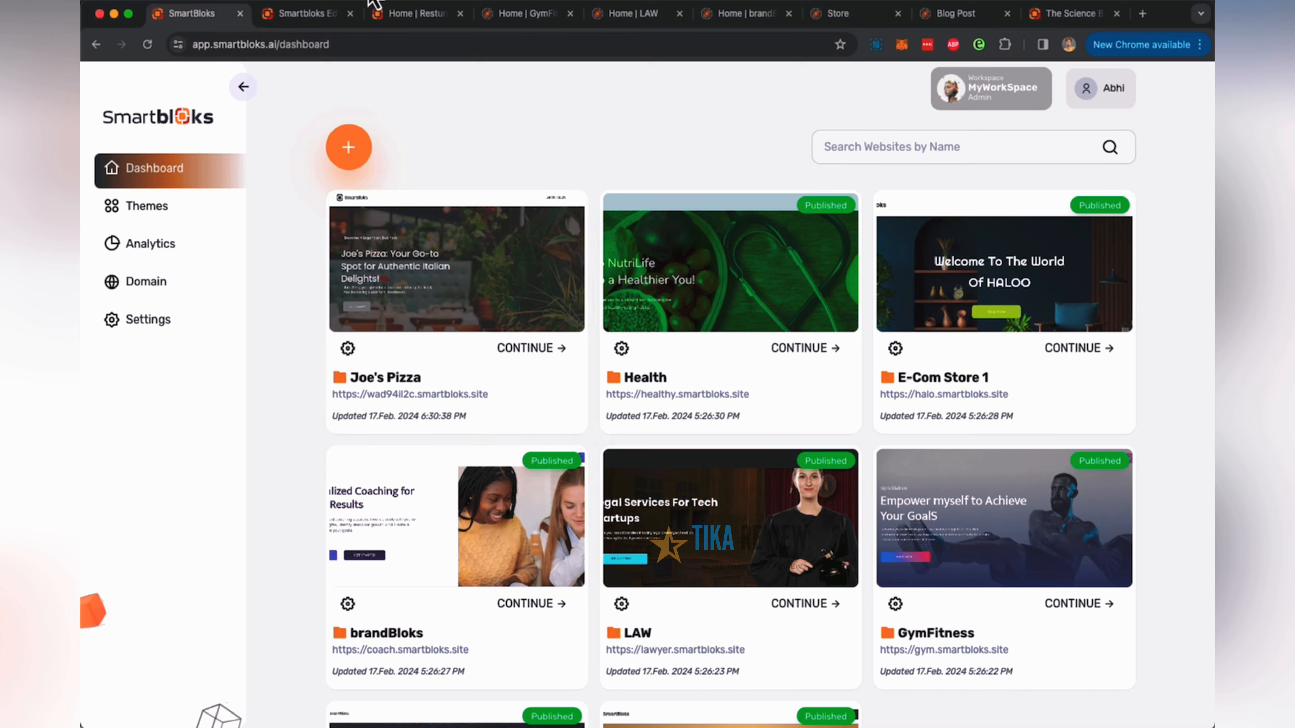
left_click(301, 13)
left_click(1124, 92)
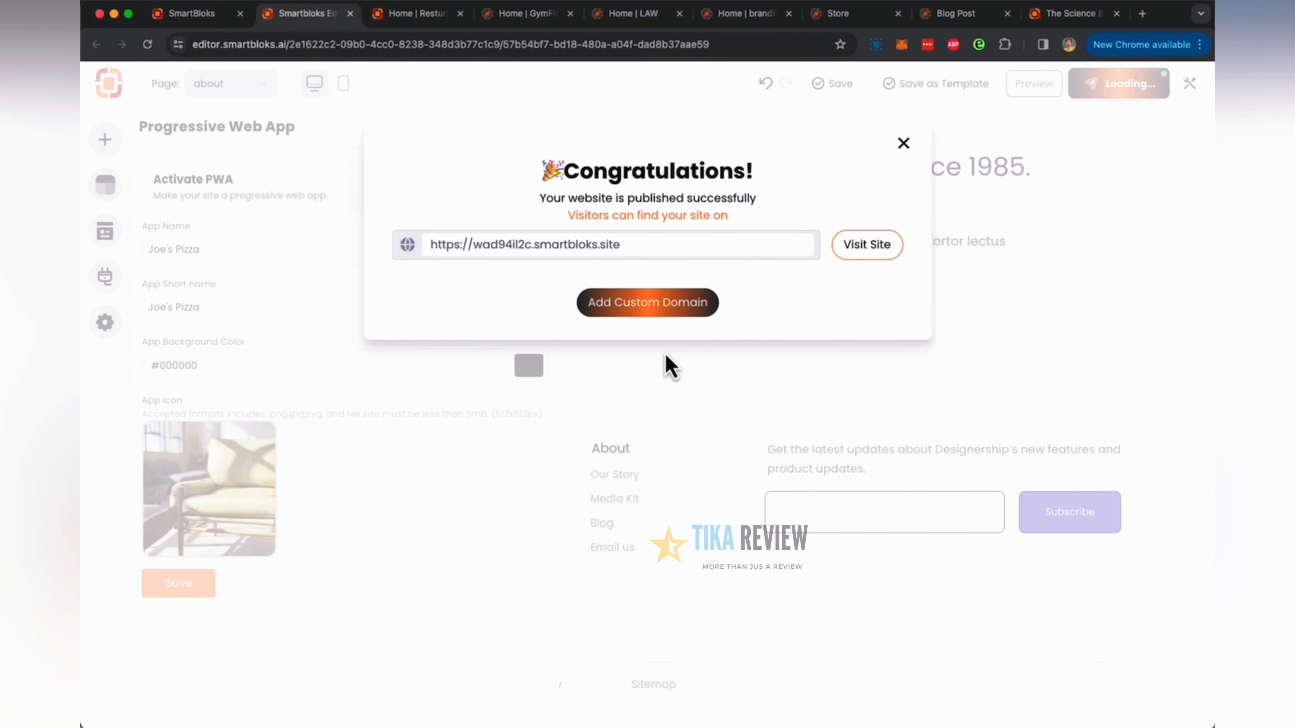
left_click(866, 247)
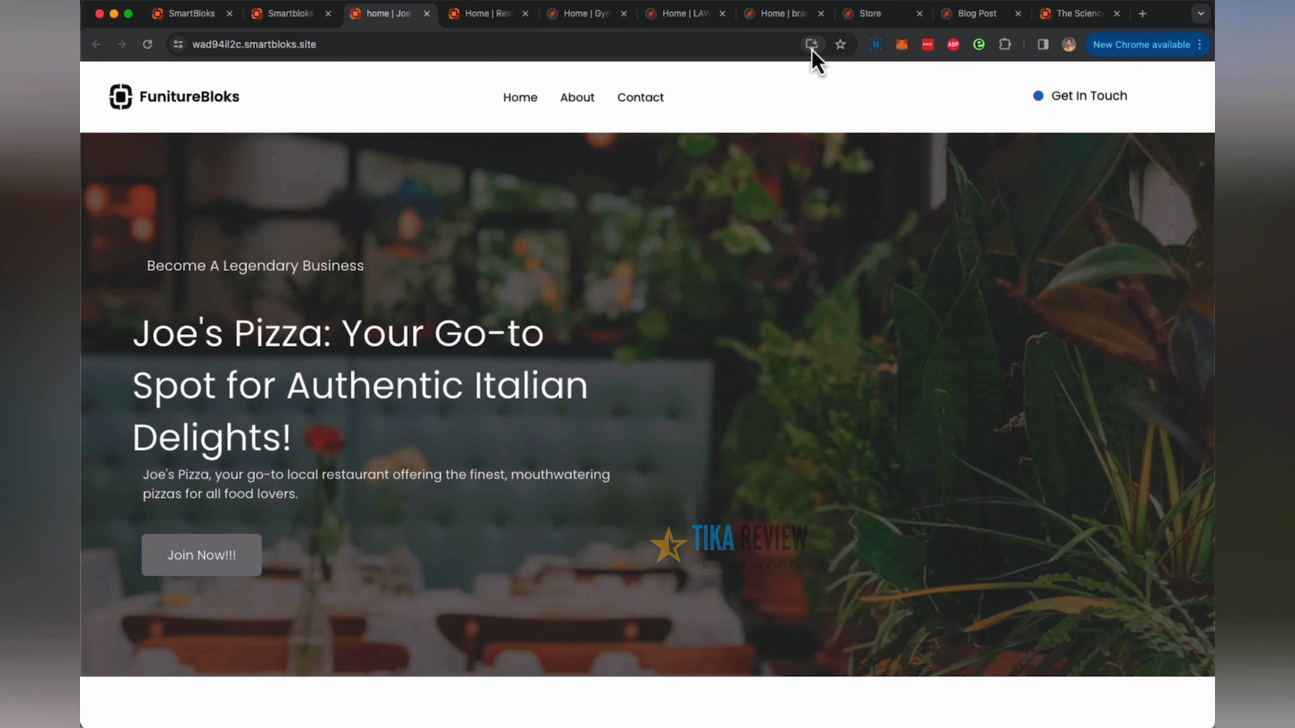
Install the live Joe's Pizza site as a desktop app and bring its window fully into view.
left_click(810, 47)
left_click(816, 170)
key("super+w")
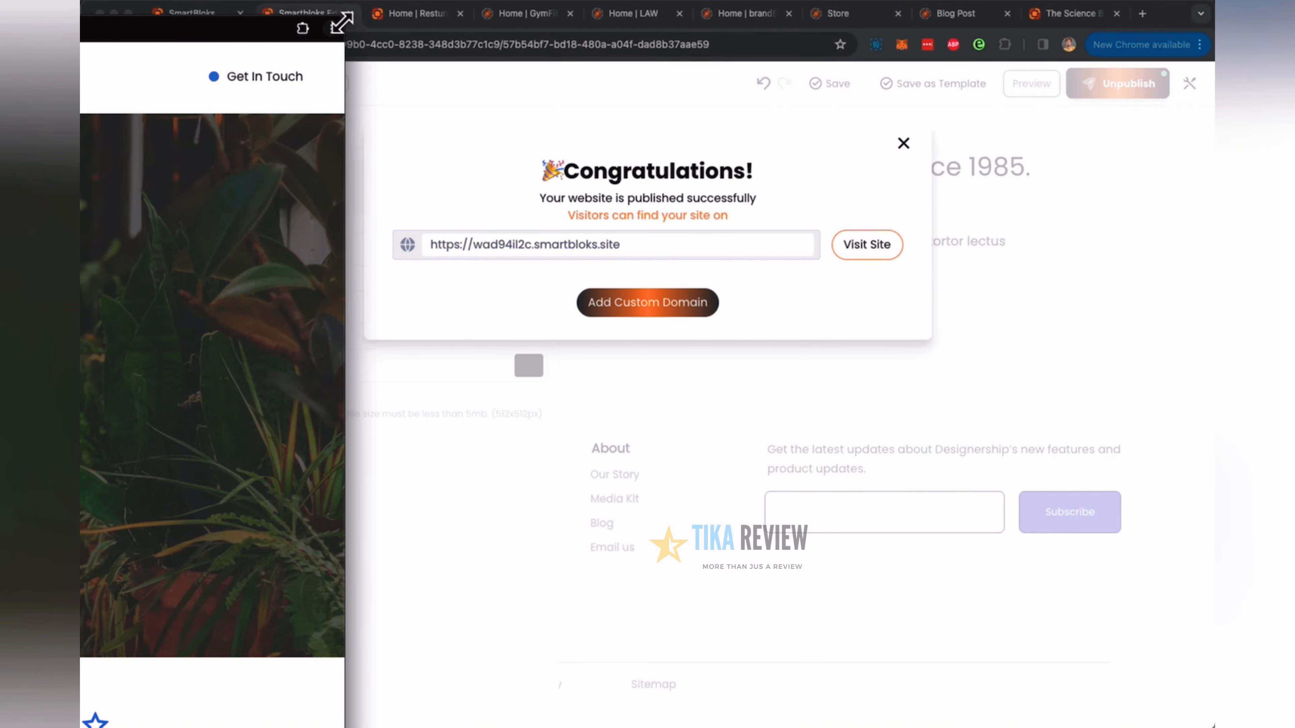
left_click_drag(342, 23, 80, 31)
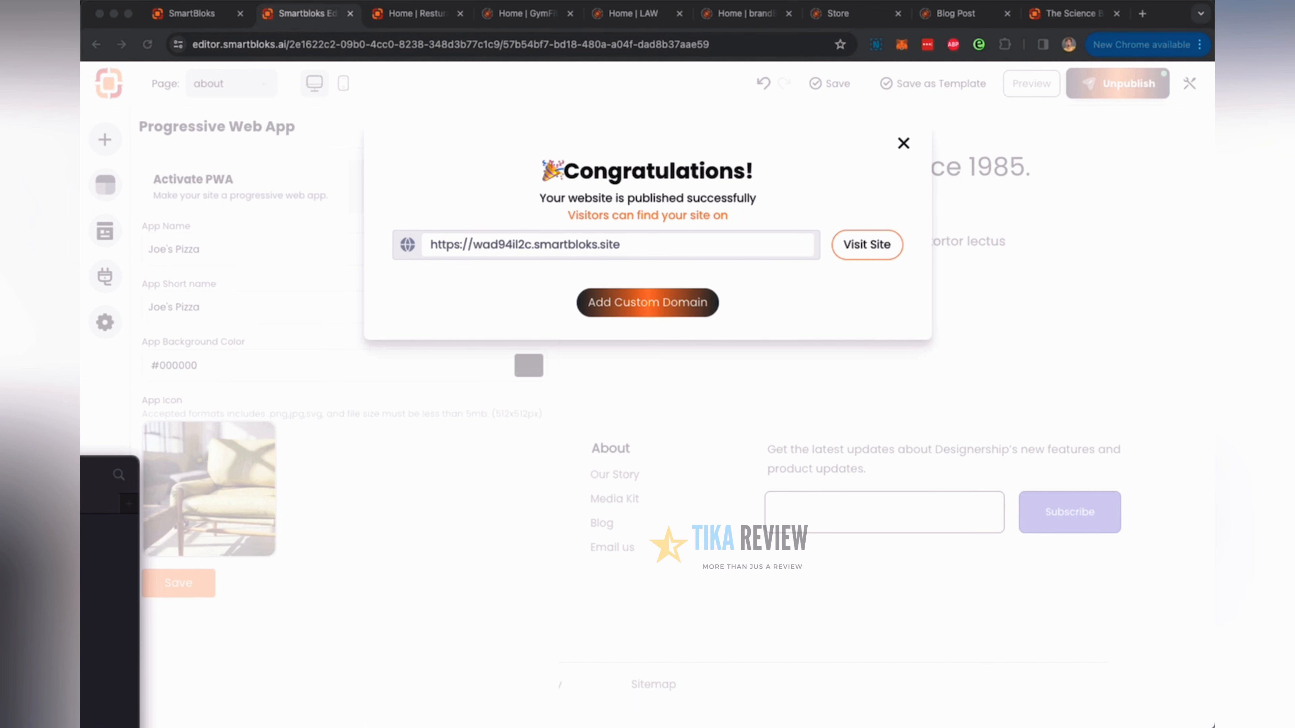
left_click_drag(138, 457, 461, 282)
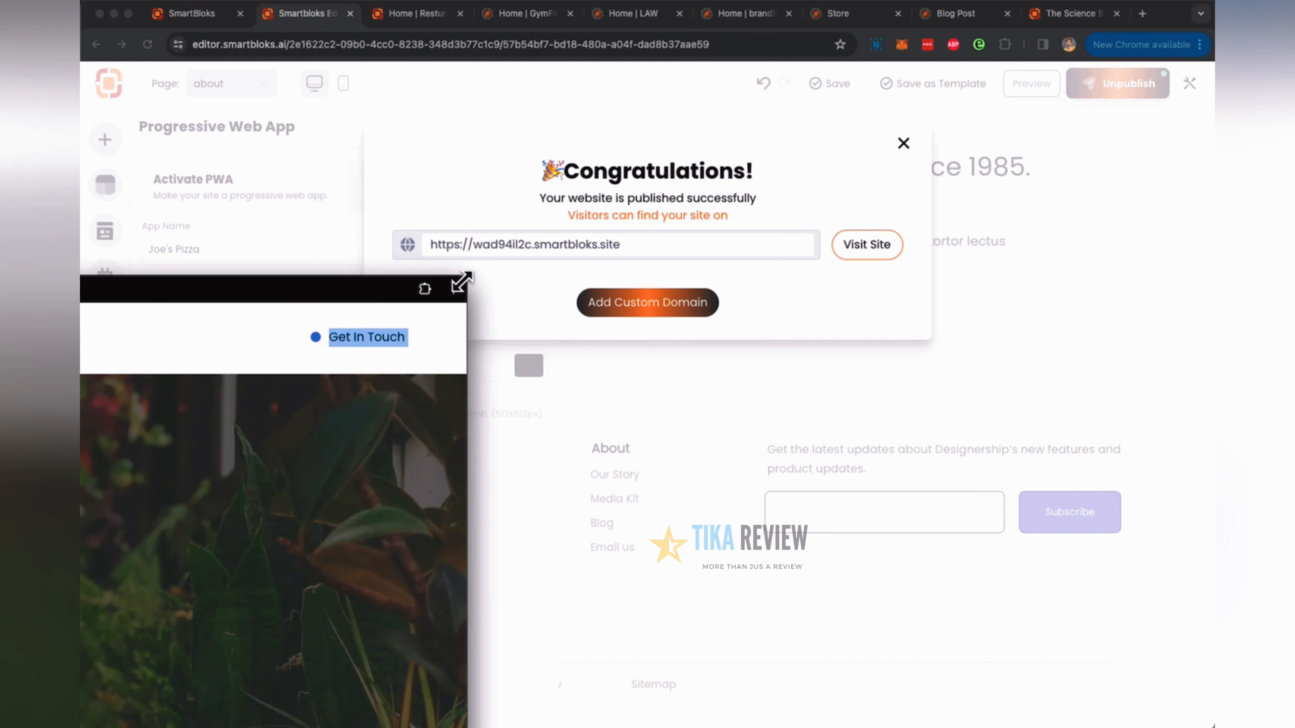
double_click(289, 289)
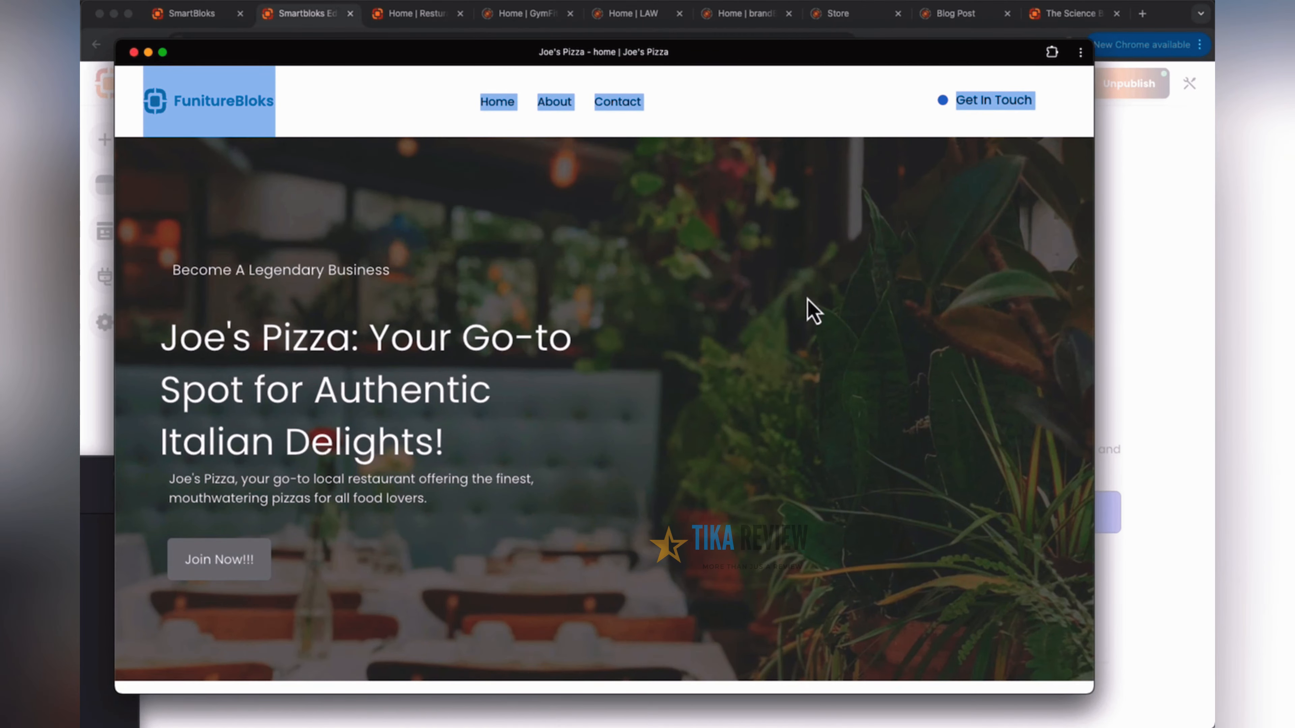
Look through the home page in the installed Joe's Pizza app and close the app window.
left_click(812, 312)
scroll(747, 418, "down", 20)
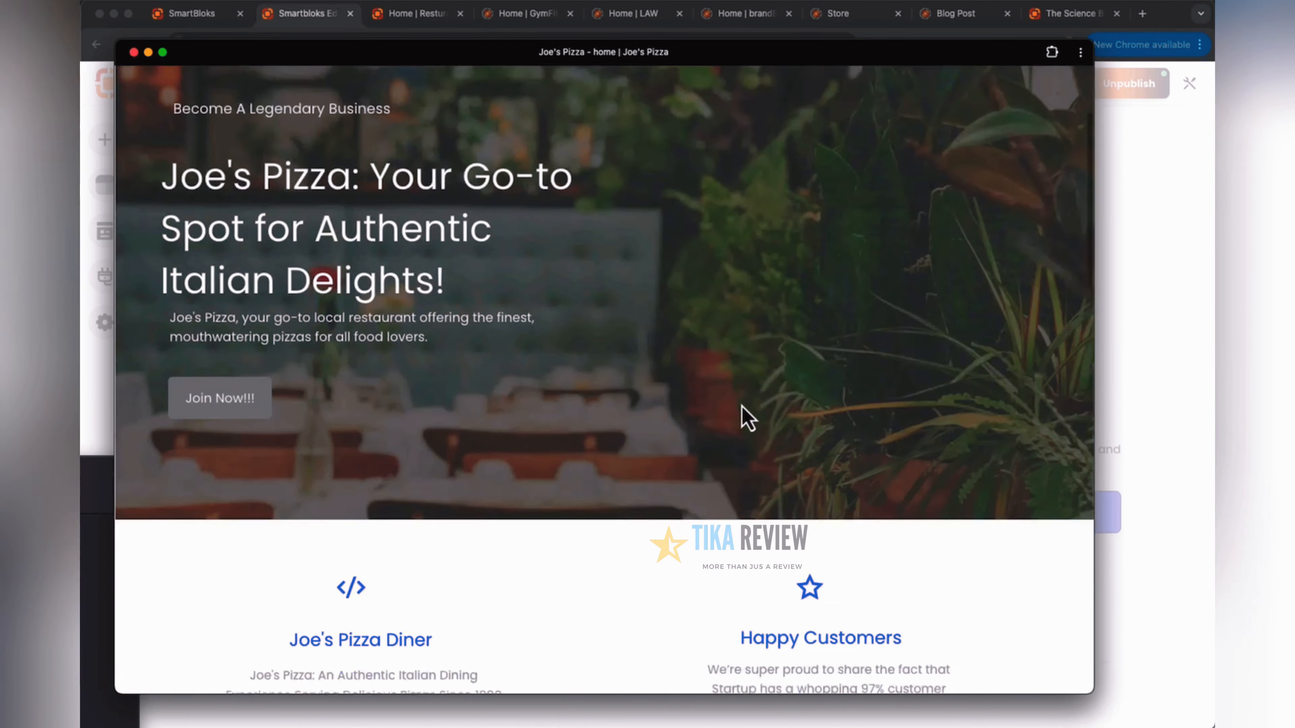
scroll(742, 408, "up", 20)
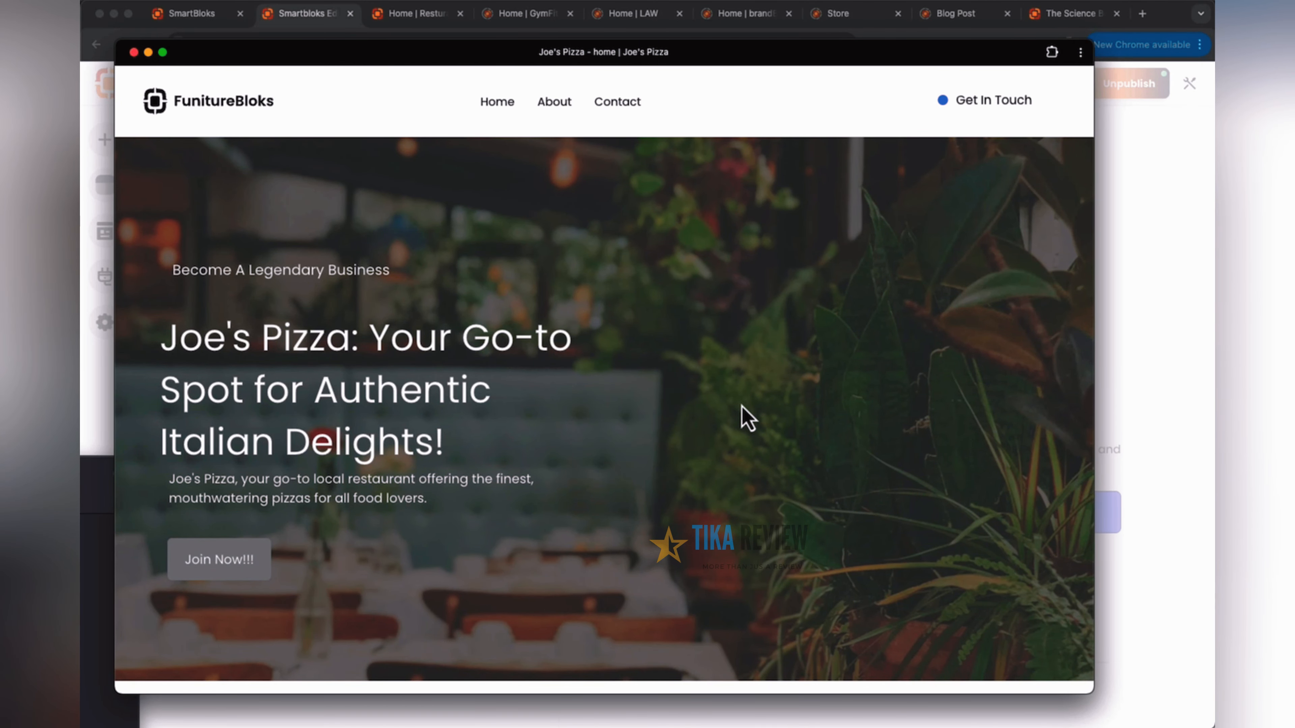
left_click(134, 53)
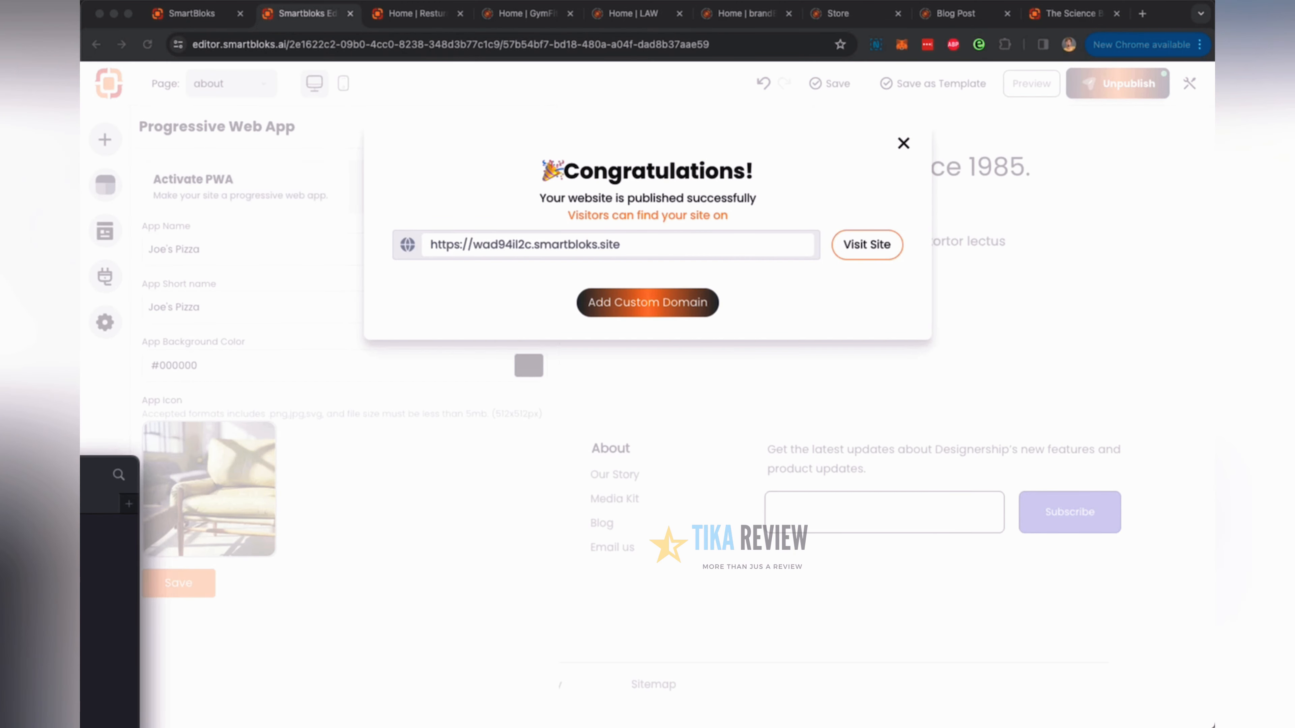
Close the publishing confirmation and the PWA settings, and return to the header of the about page.
left_click(903, 144)
left_click(688, 522)
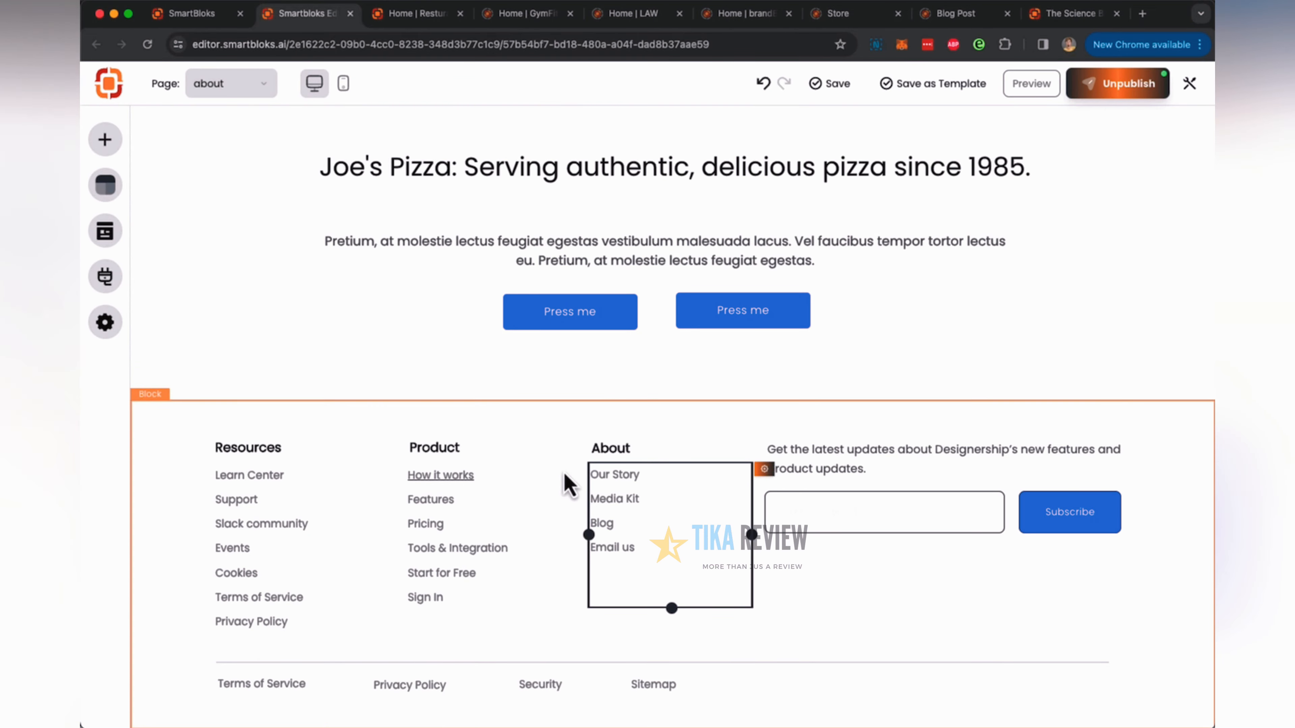
scroll(595, 493, "up", 10)
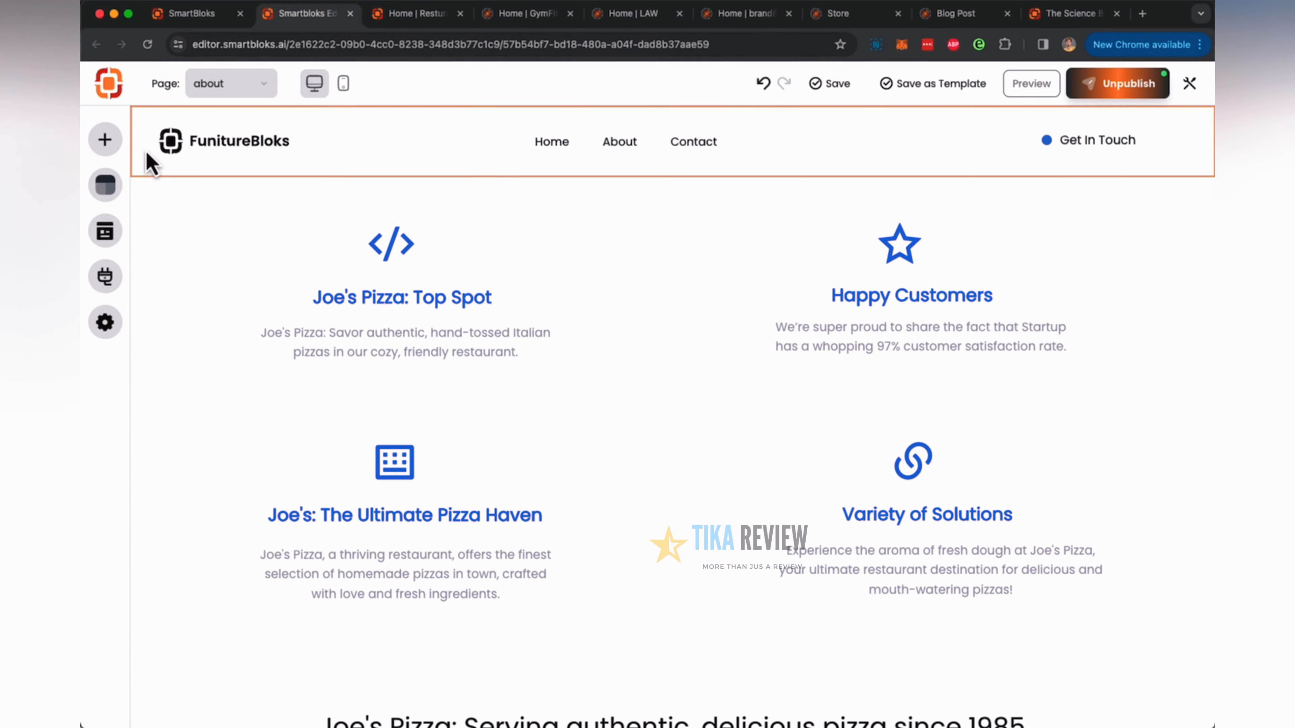
Review the site's appearance, contact and analytics settings, the page settings and the Clickdesigns integration, and close the settings.
left_click(109, 332)
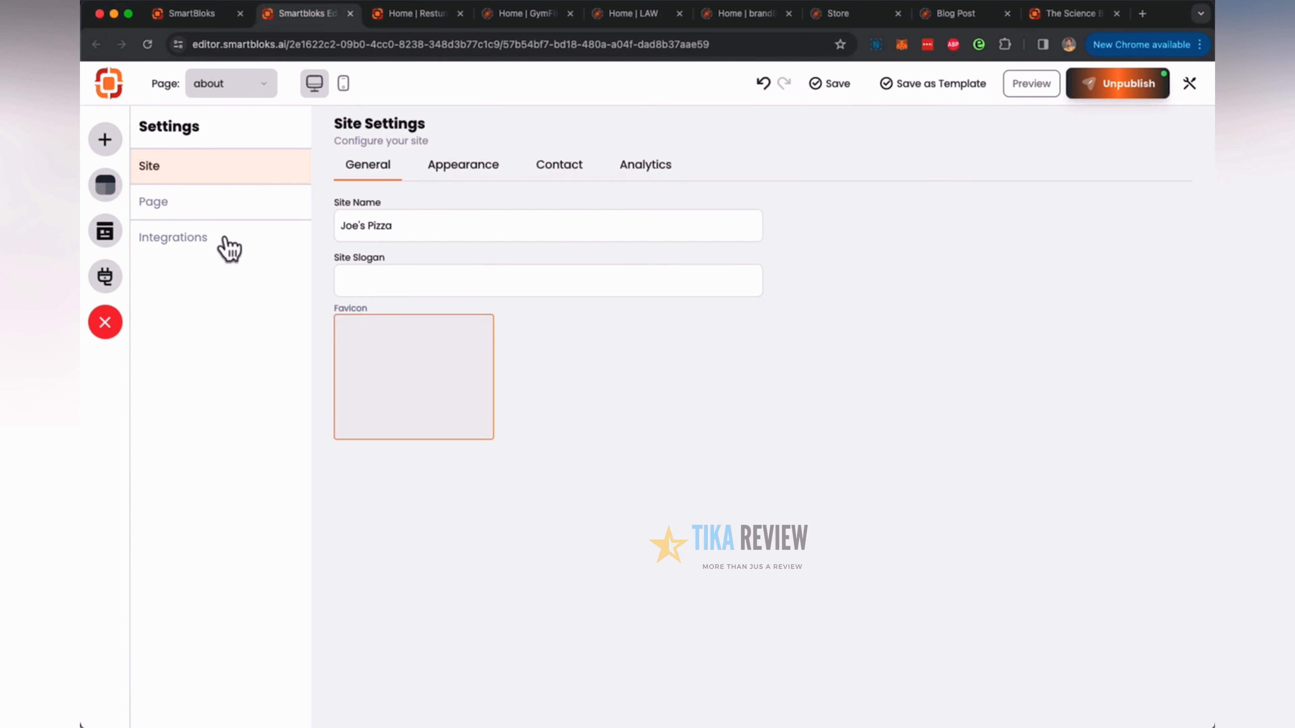
left_click(475, 177)
left_click(558, 176)
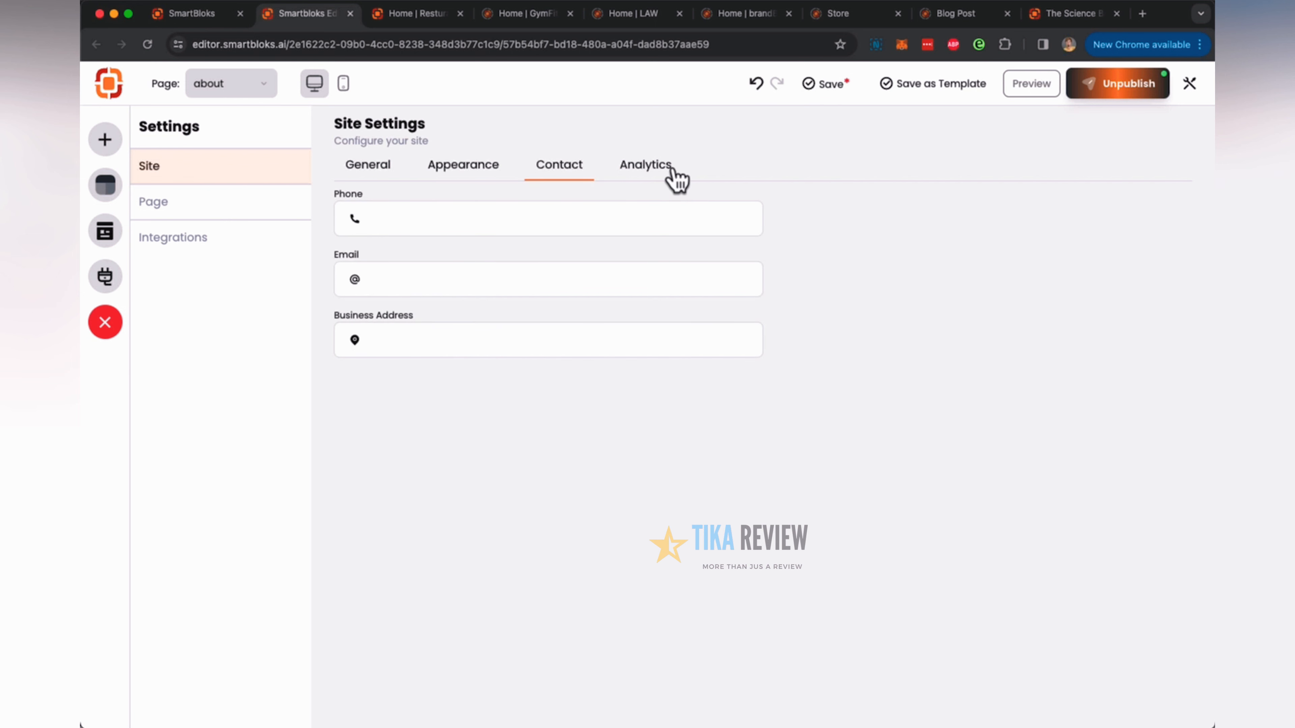
left_click(645, 181)
left_click(176, 202)
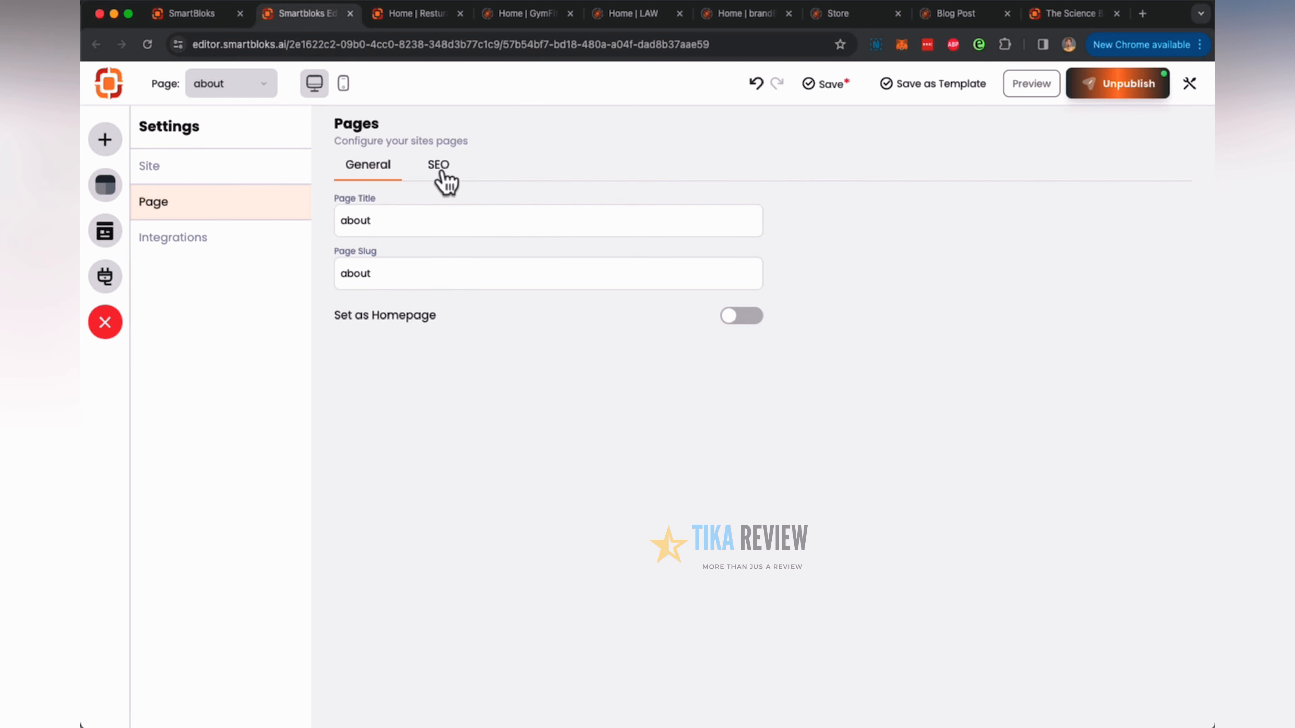
left_click(206, 250)
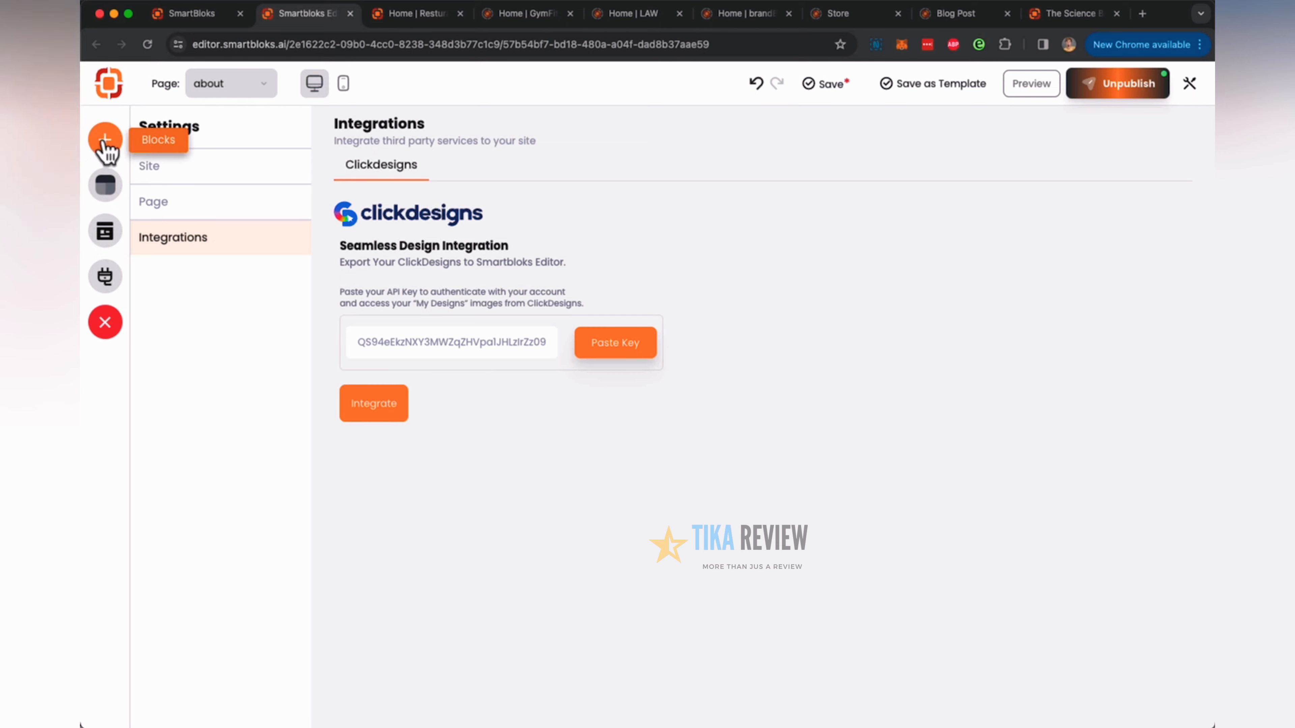
left_click(104, 323)
Look over the about page and switch the editor to the home page, viewing its hero banner.
scroll(529, 433, "down", 2)
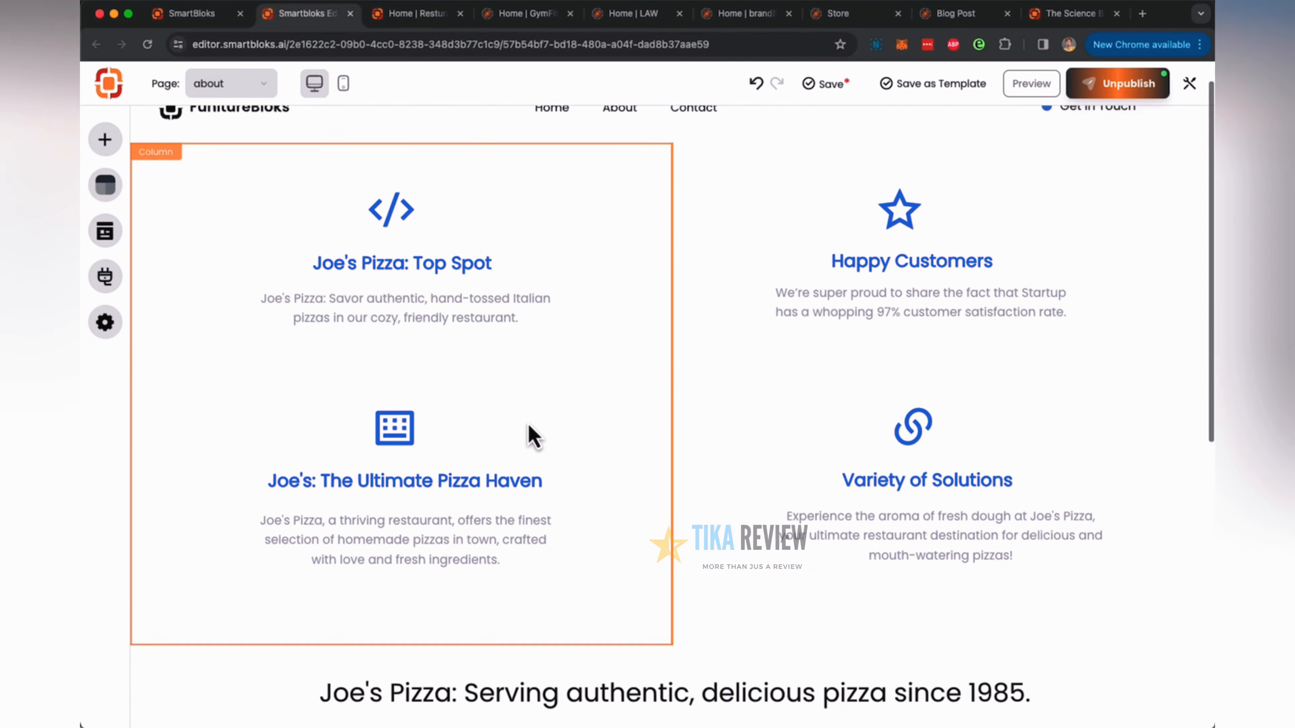
scroll(510, 408, "down", 10)
left_click(237, 84)
left_click(237, 136)
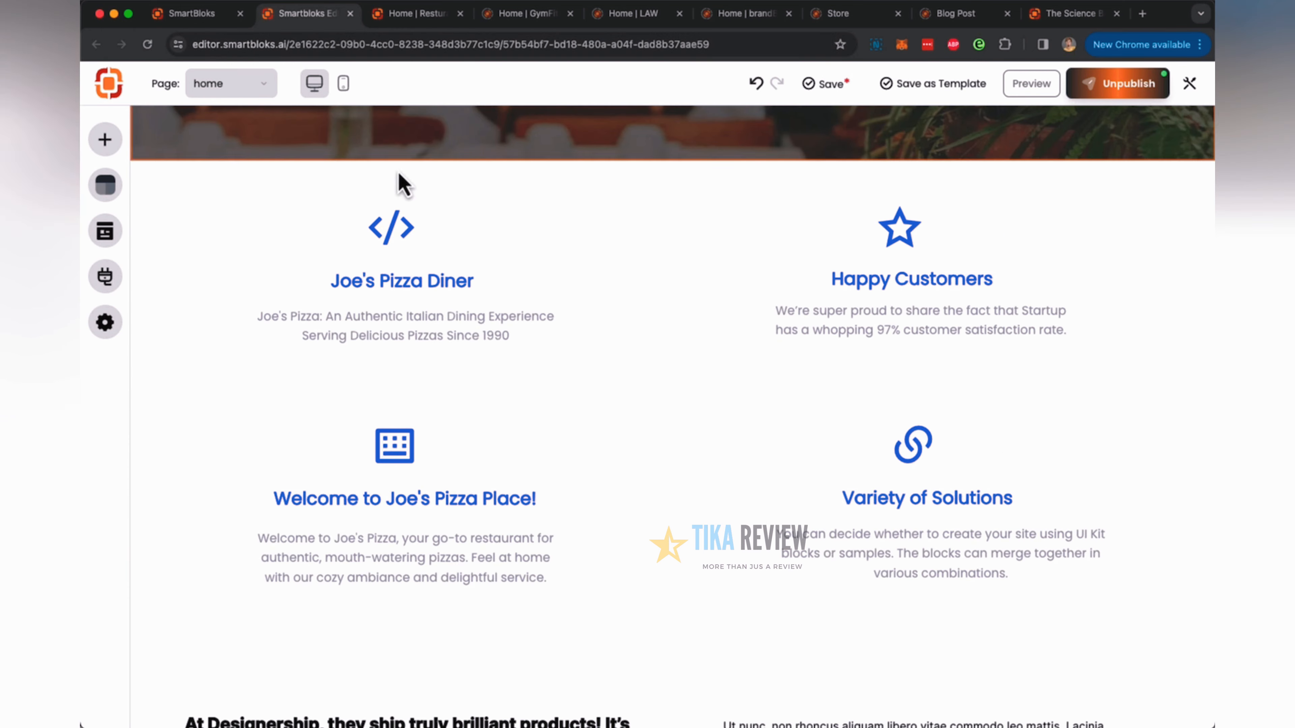
scroll(622, 254, "up", 10)
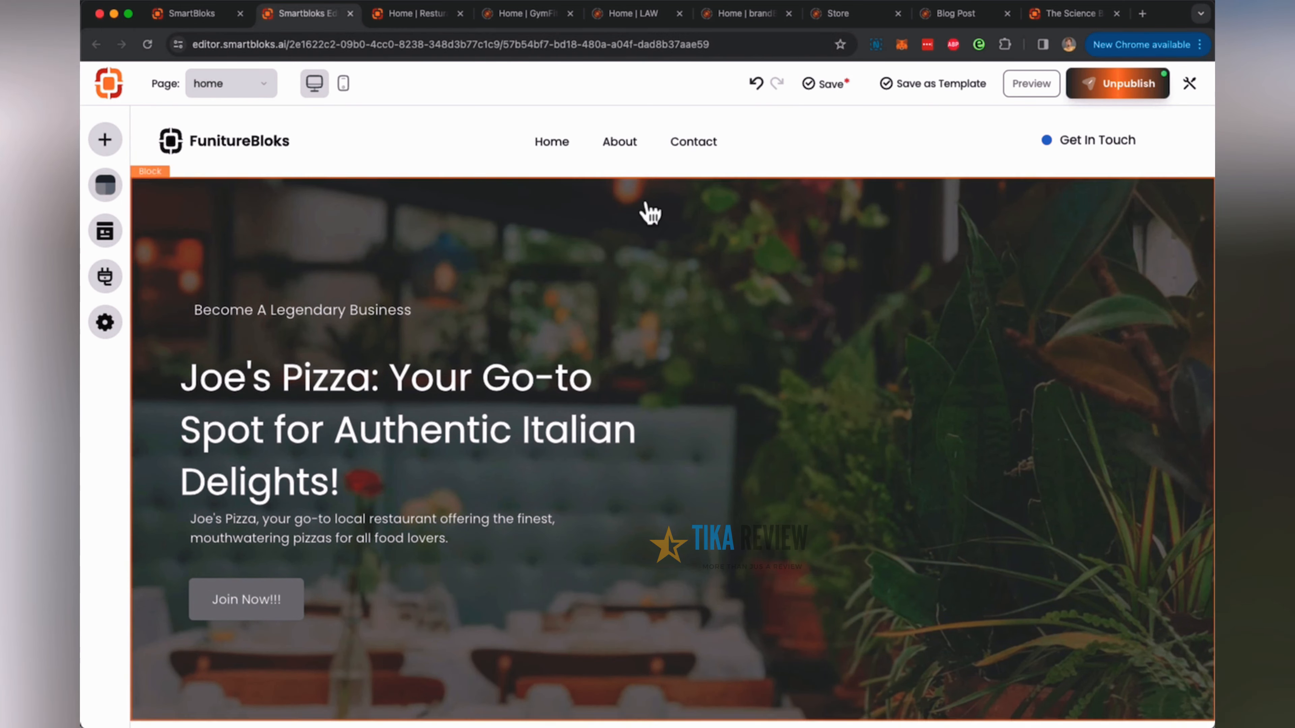
View the restaurant site's home page, the Halo store's checkout page and the health site's blog page.
left_click(411, 11)
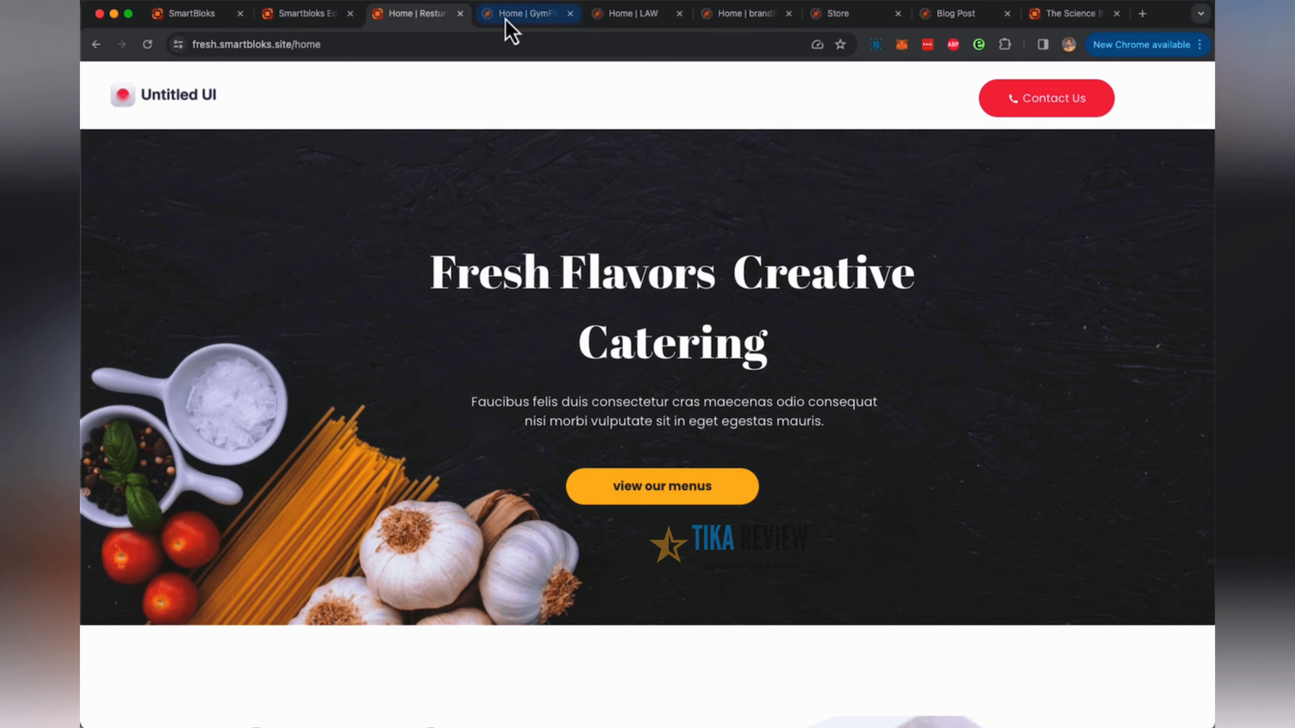
left_click(854, 15)
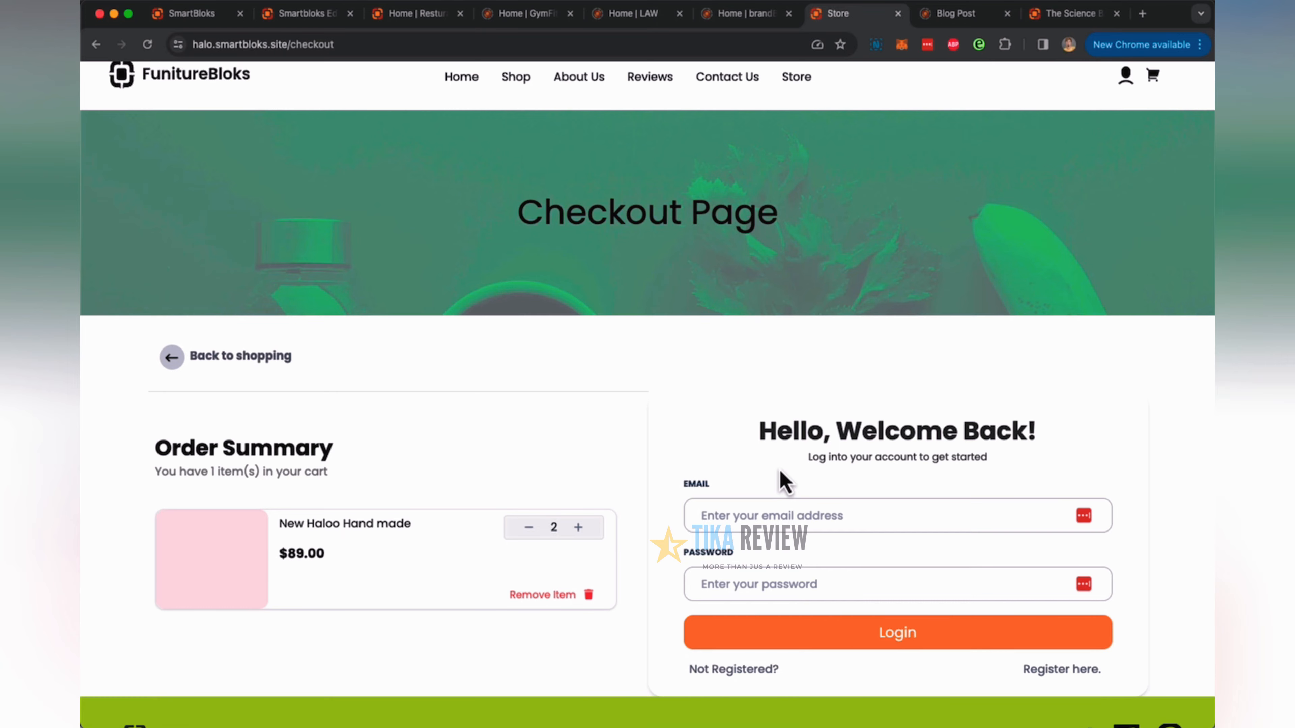
scroll(781, 478, "down", 2)
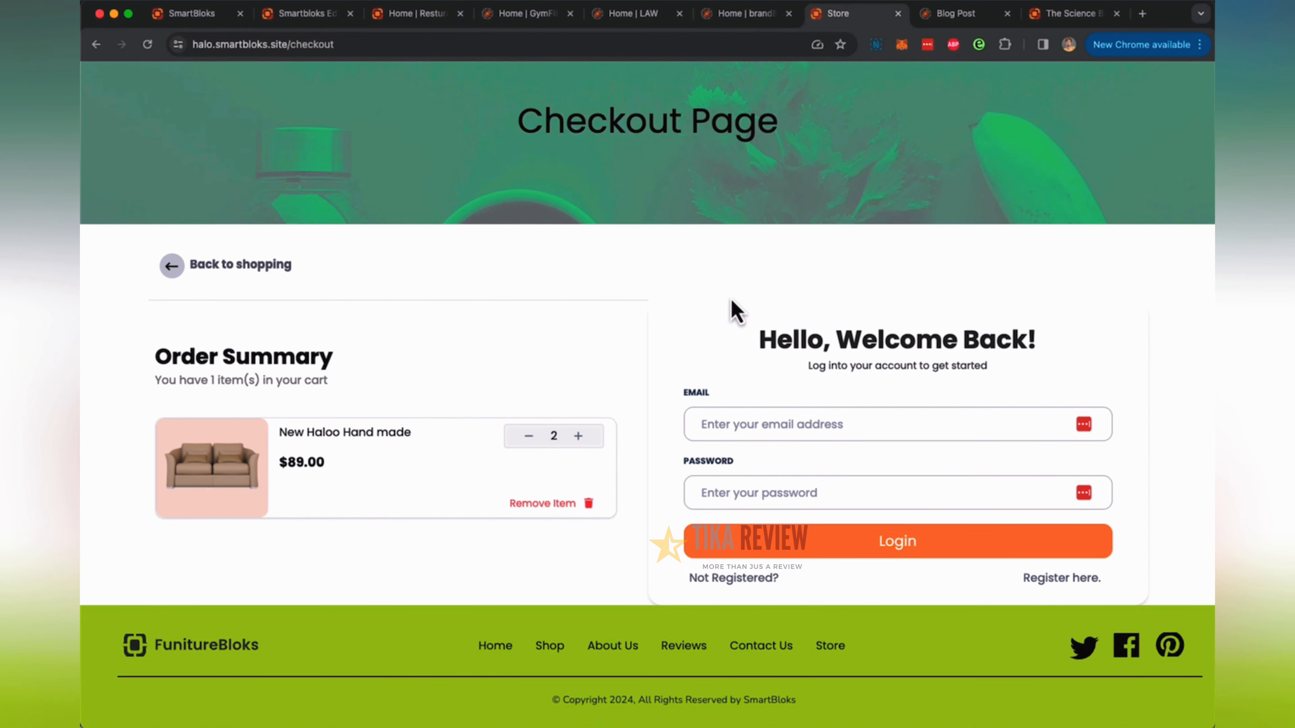
scroll(831, 392, "up", 3)
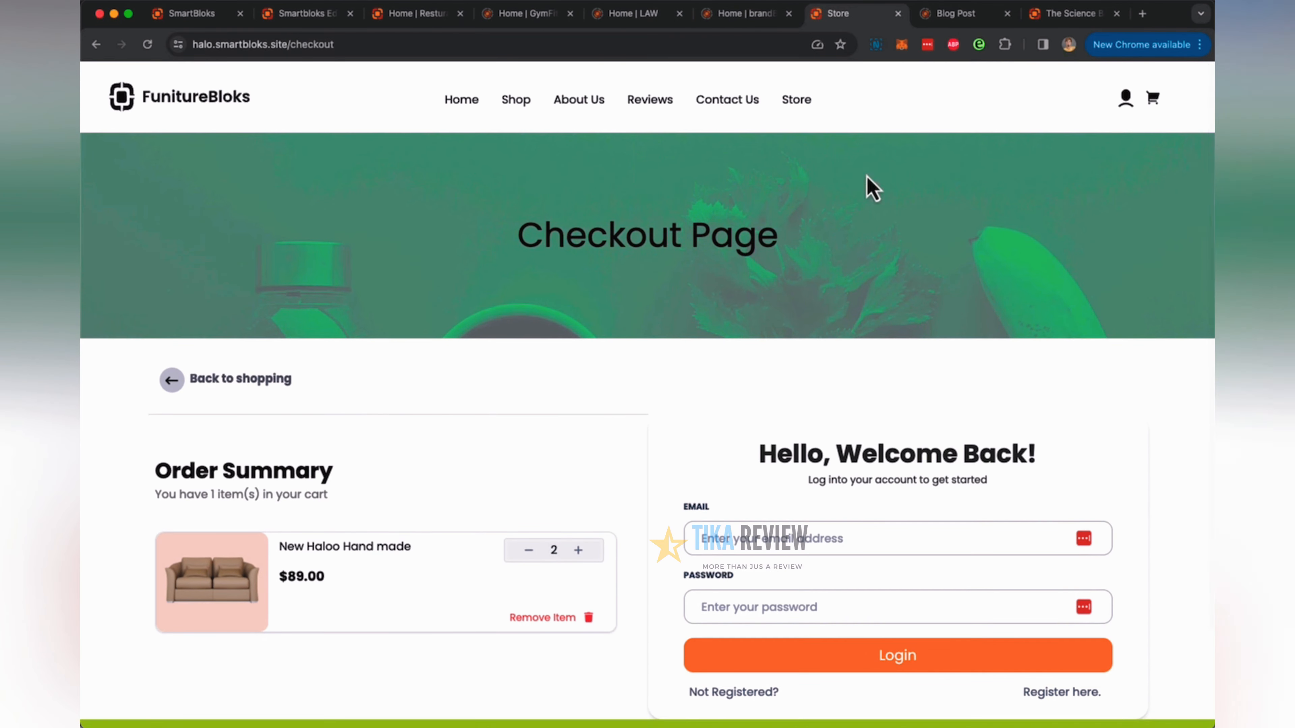
left_click(963, 14)
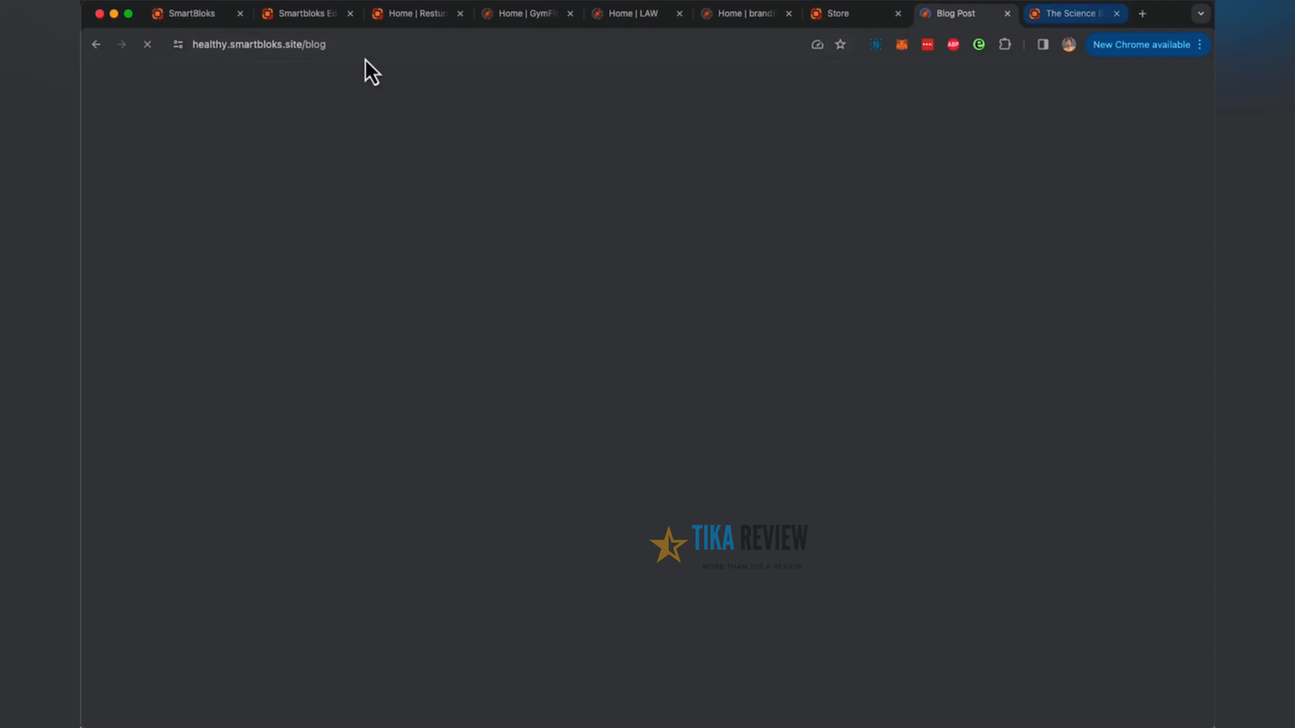
Browse the restaurant site's home page down to the Event Showcase gallery, and return to the SmartBloks dashboard.
left_click(415, 14)
scroll(557, 401, "down", 10)
scroll(557, 400, "down", 15)
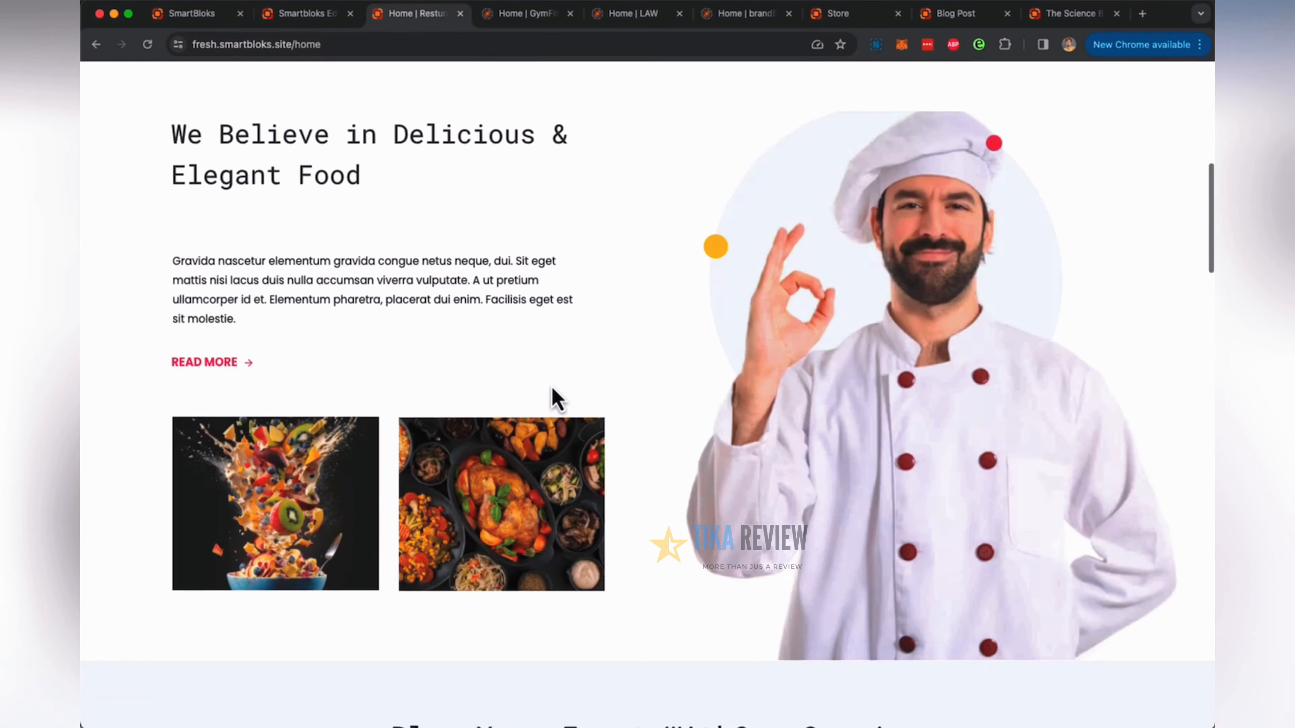
scroll(558, 397, "up", 15)
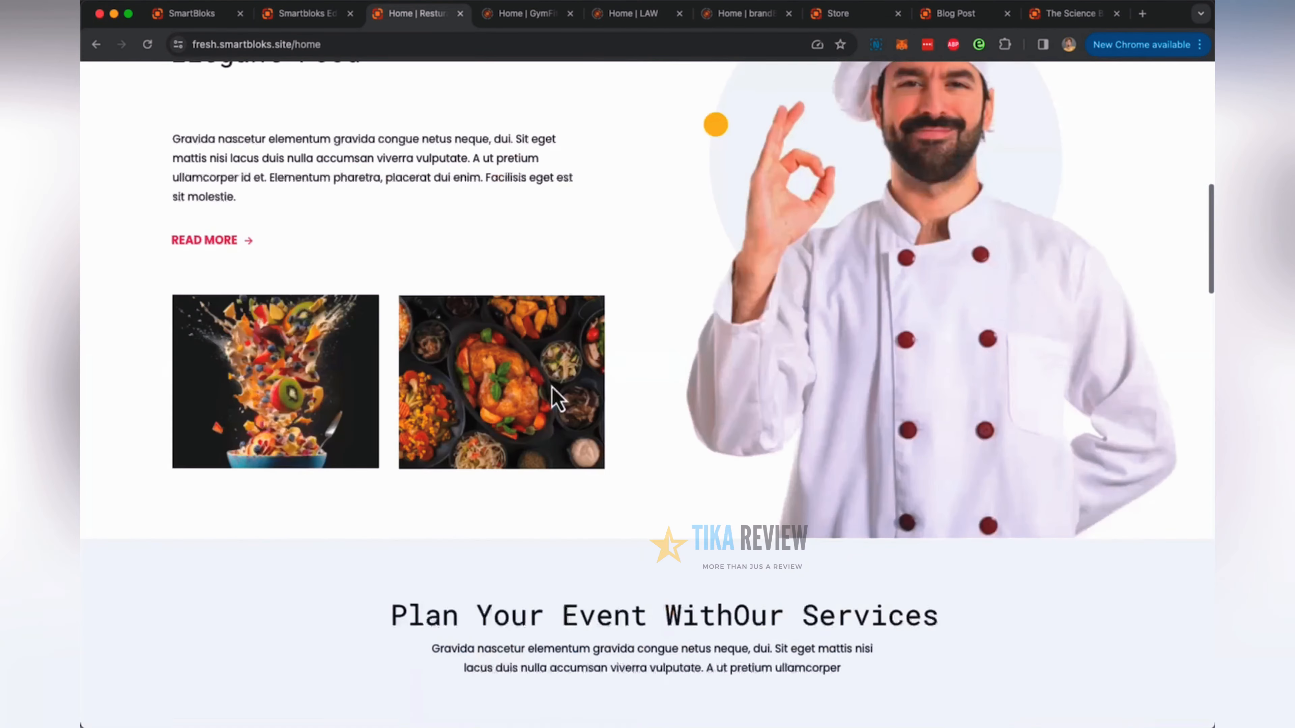
scroll(558, 396, "down", 15)
scroll(557, 396, "down", 20)
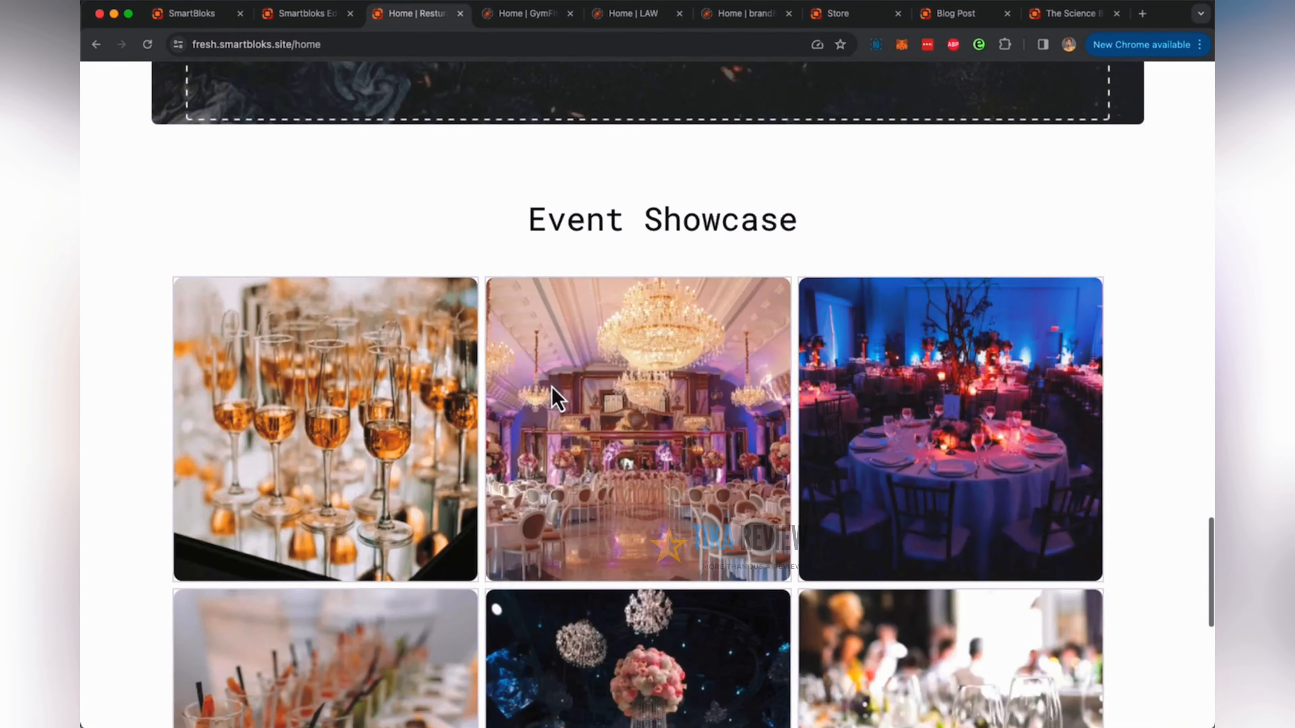
scroll(555, 398, "up", 20)
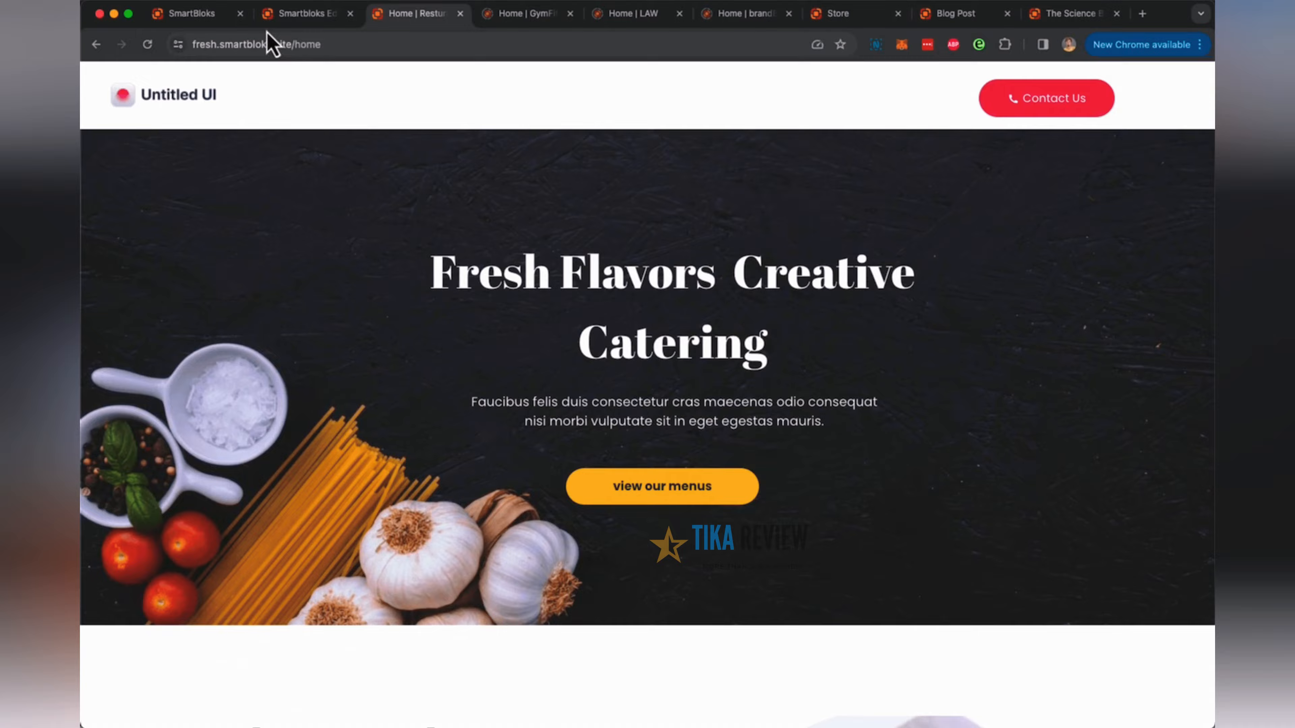
left_click(308, 14)
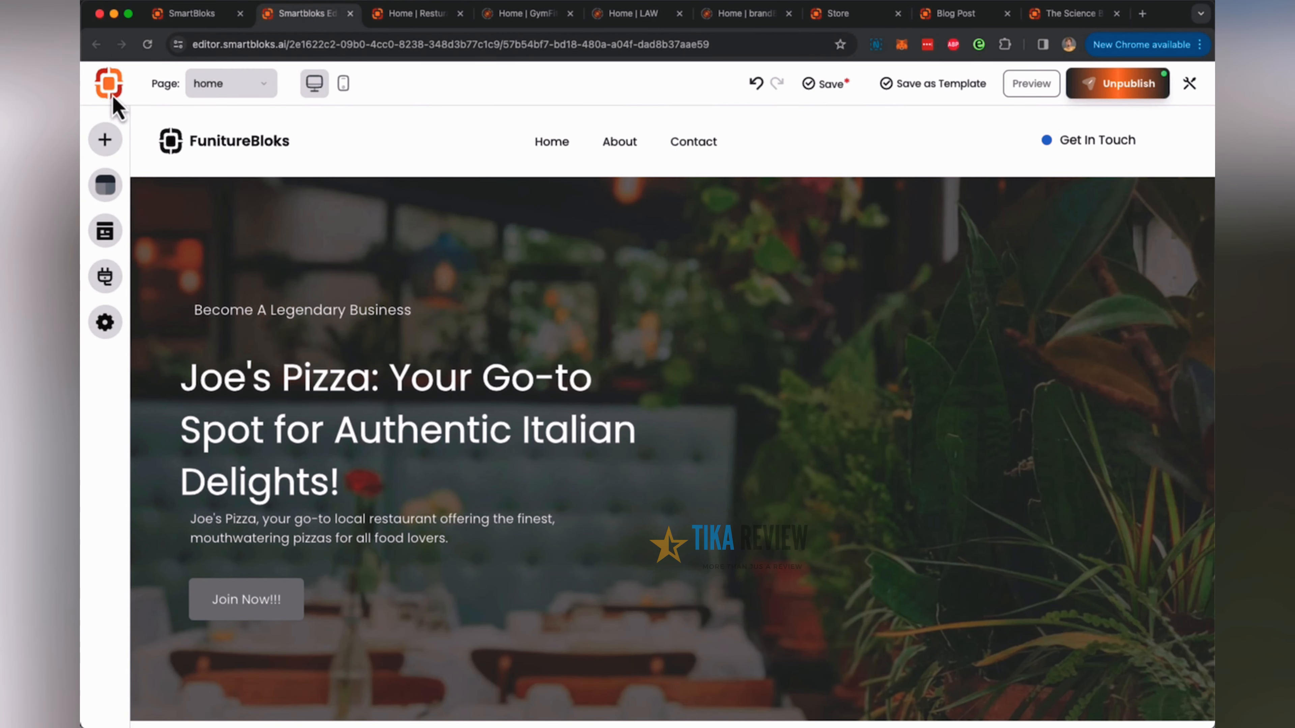
left_click(184, 14)
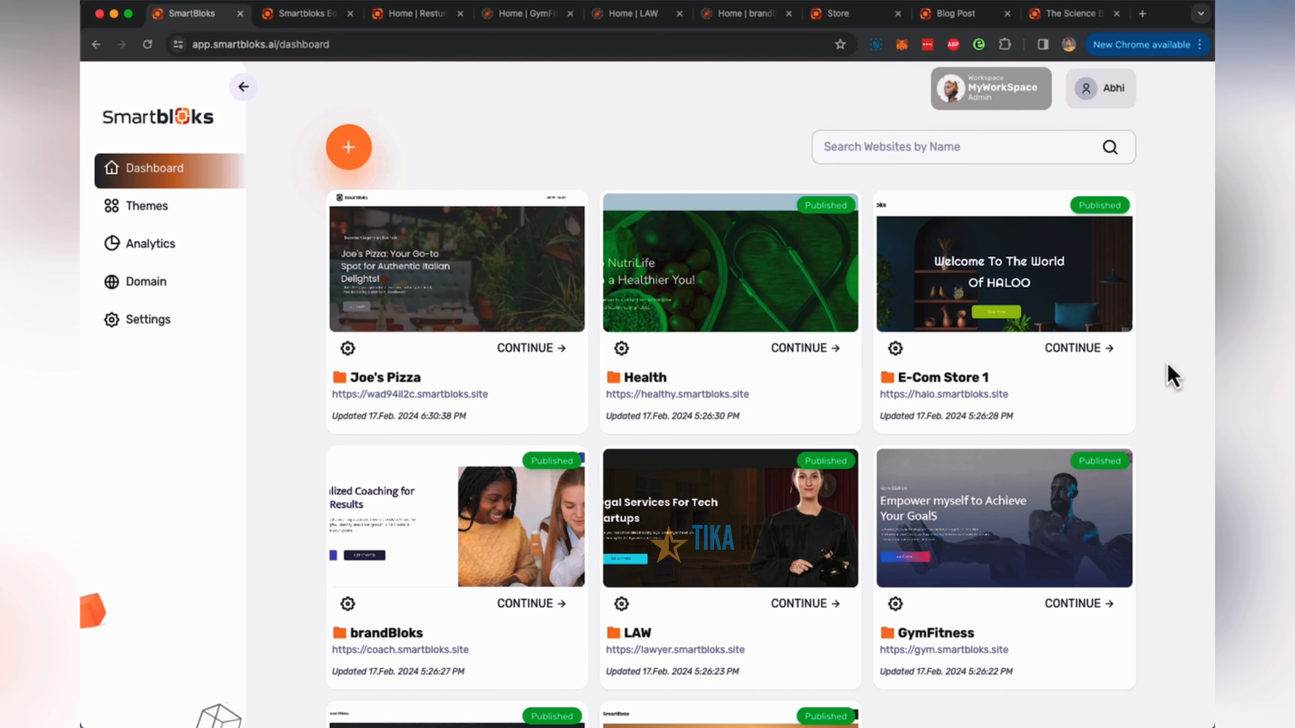